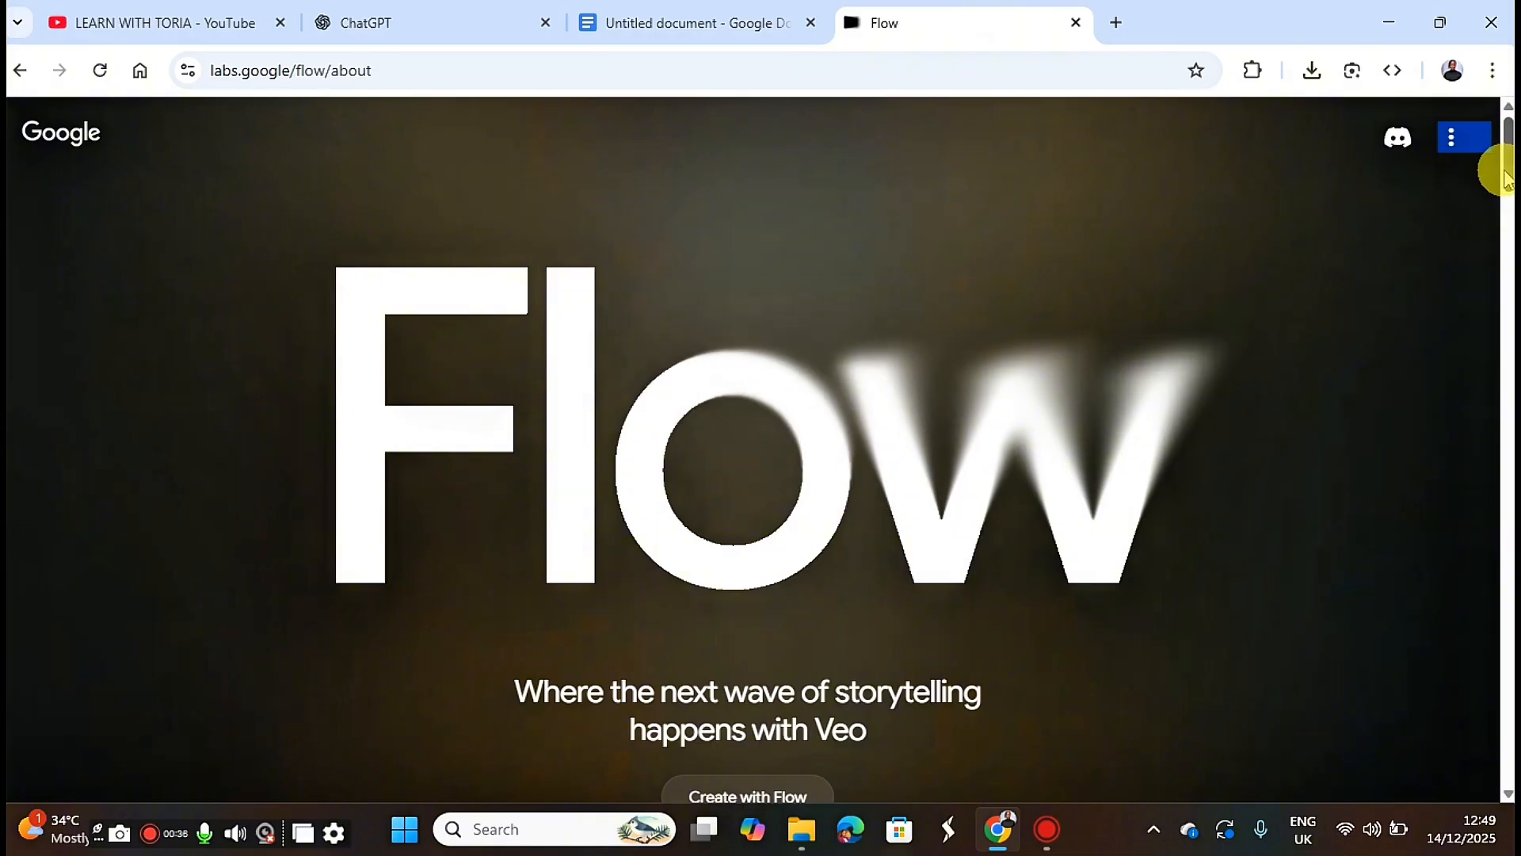
Enter the Flow creation tool from its landing page and create a new project.
{"action": "scroll", "coordinate": [729, 405], "scroll_direction": "down", "scroll_amount": 2}
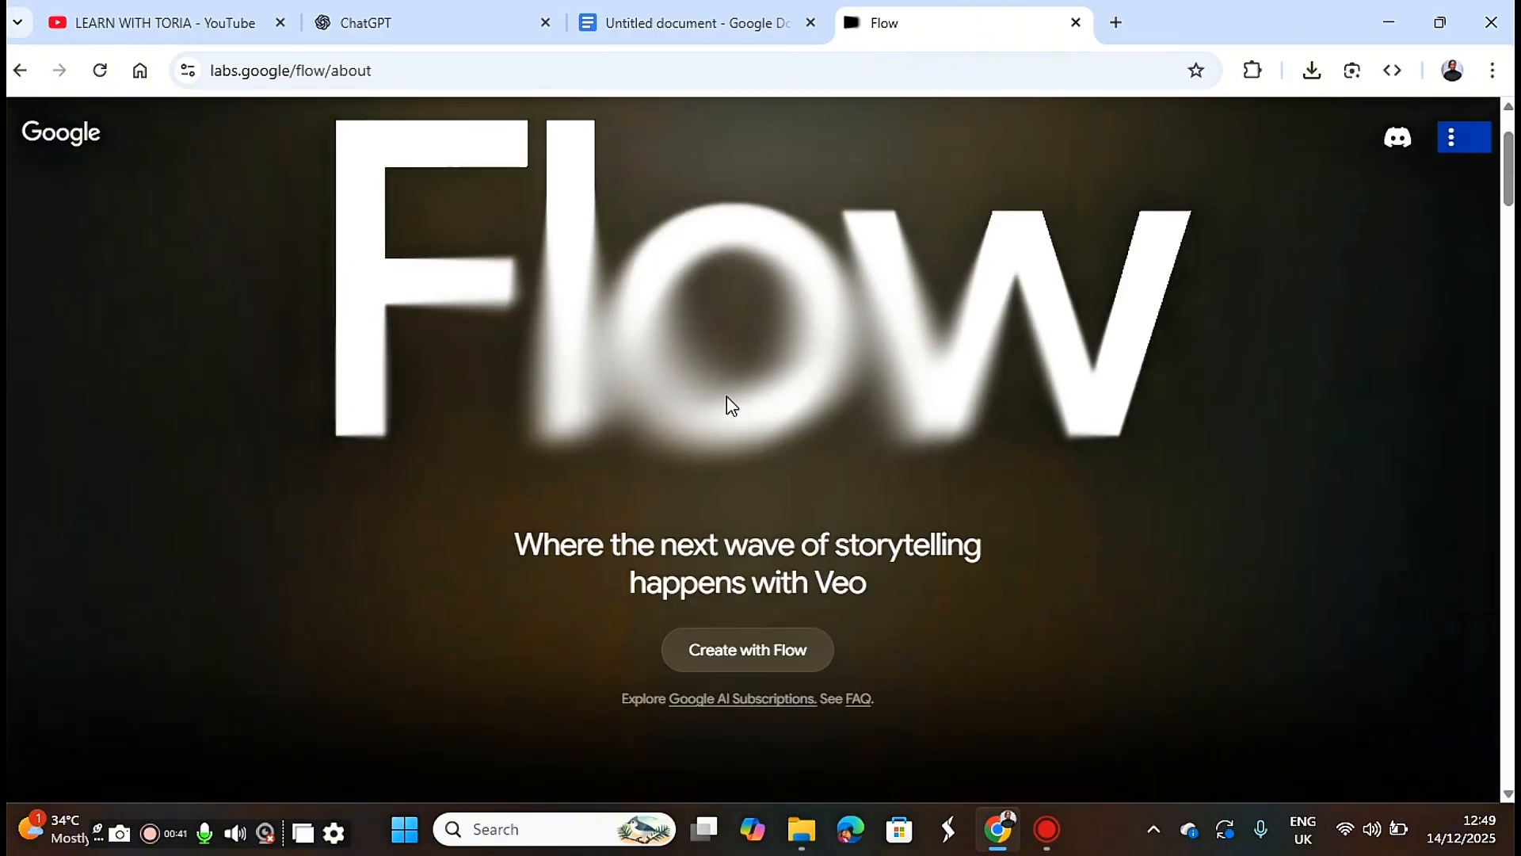
{"action": "left_click", "coordinate": [740, 665]}
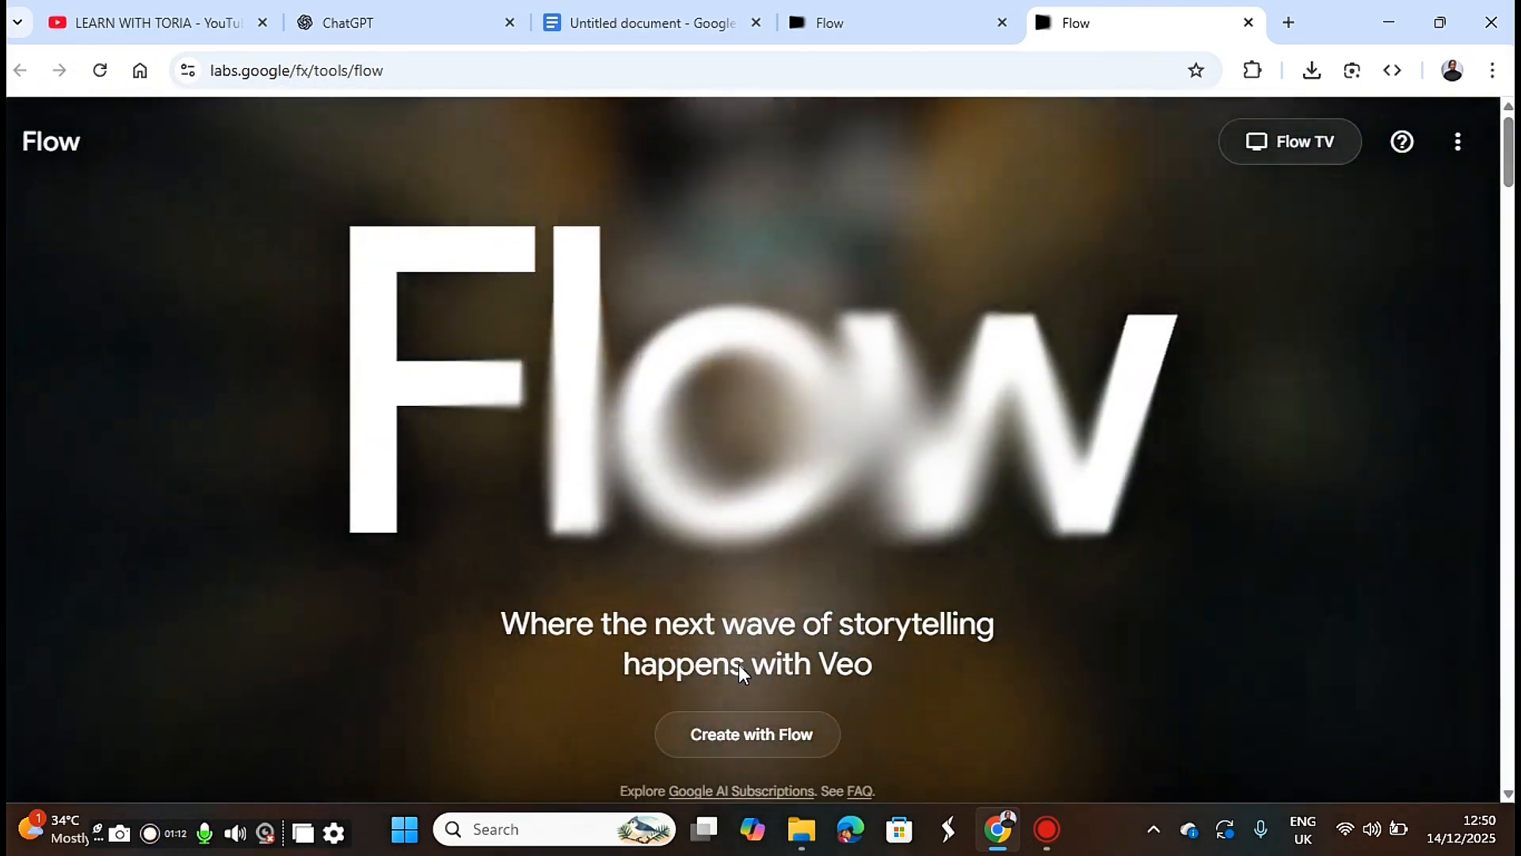
{"action": "left_click", "coordinate": [767, 745]}
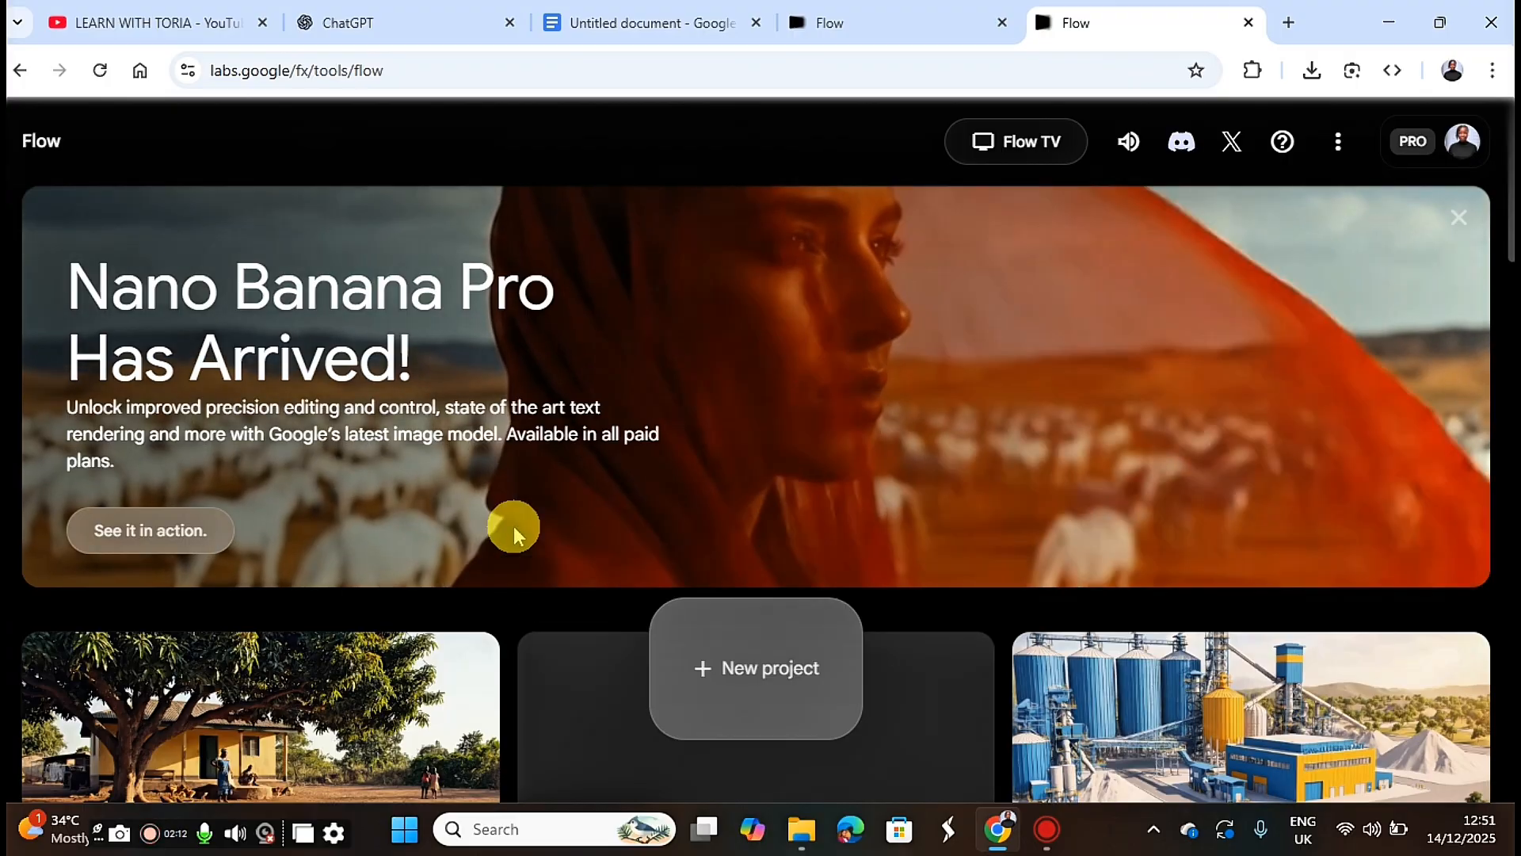
{"action": "left_click", "coordinate": [769, 676]}
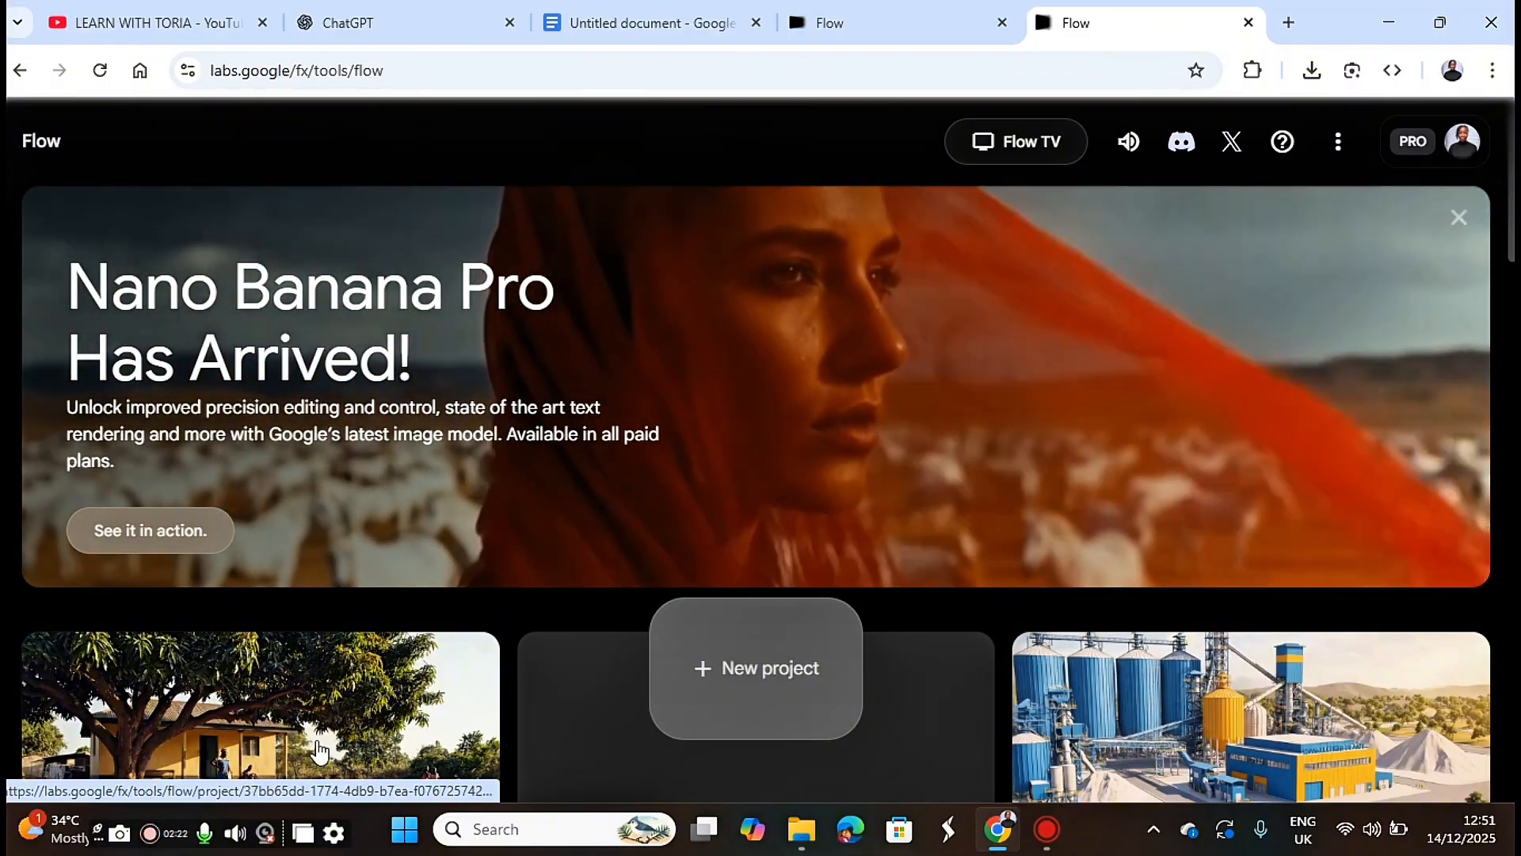
{"action": "left_click", "coordinate": [747, 663]}
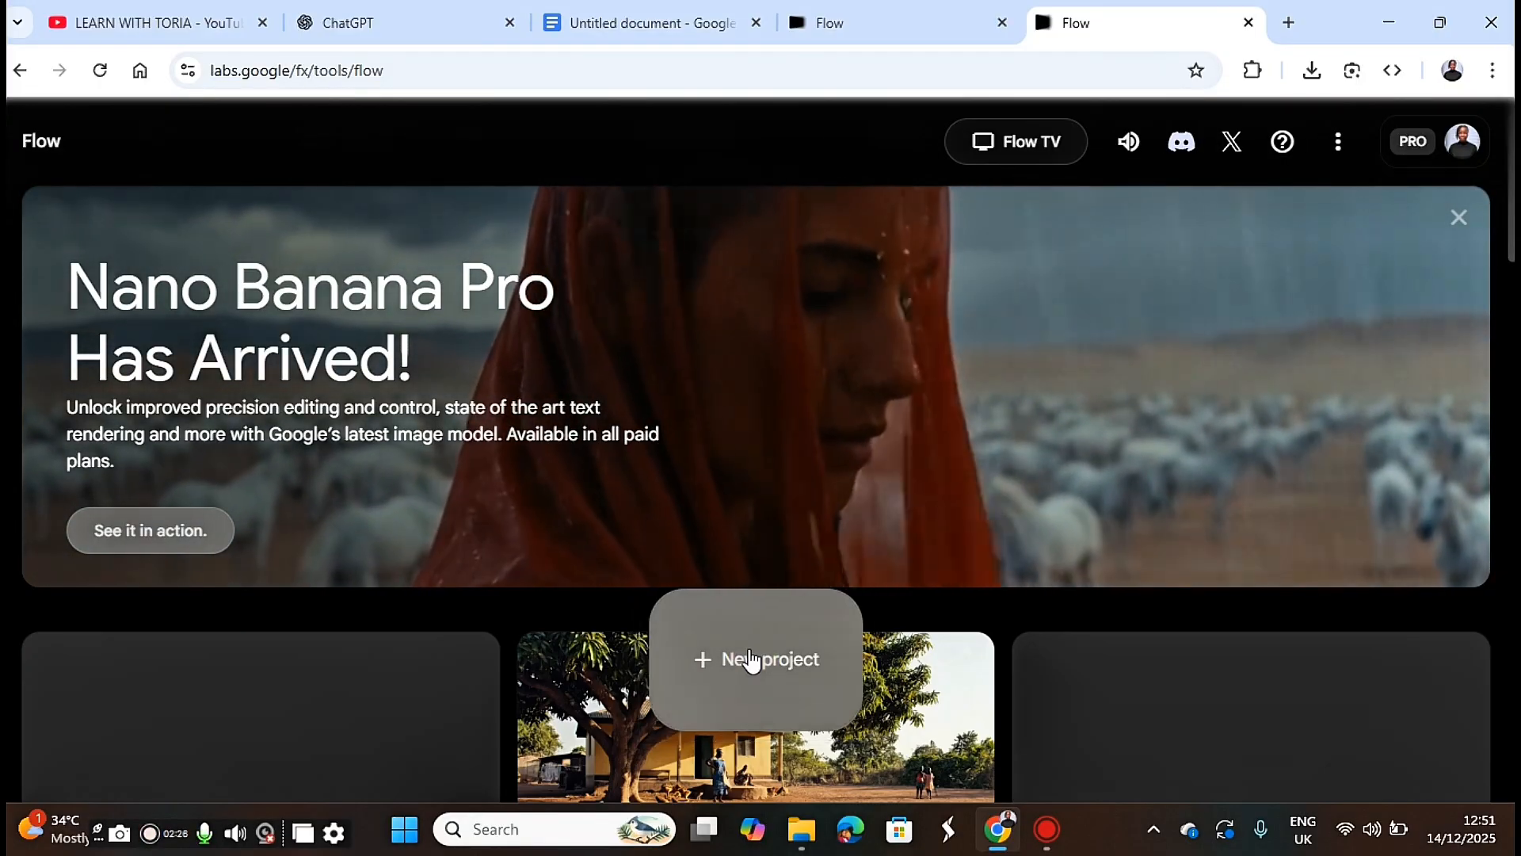
{"action": "left_click", "coordinate": [749, 655]}
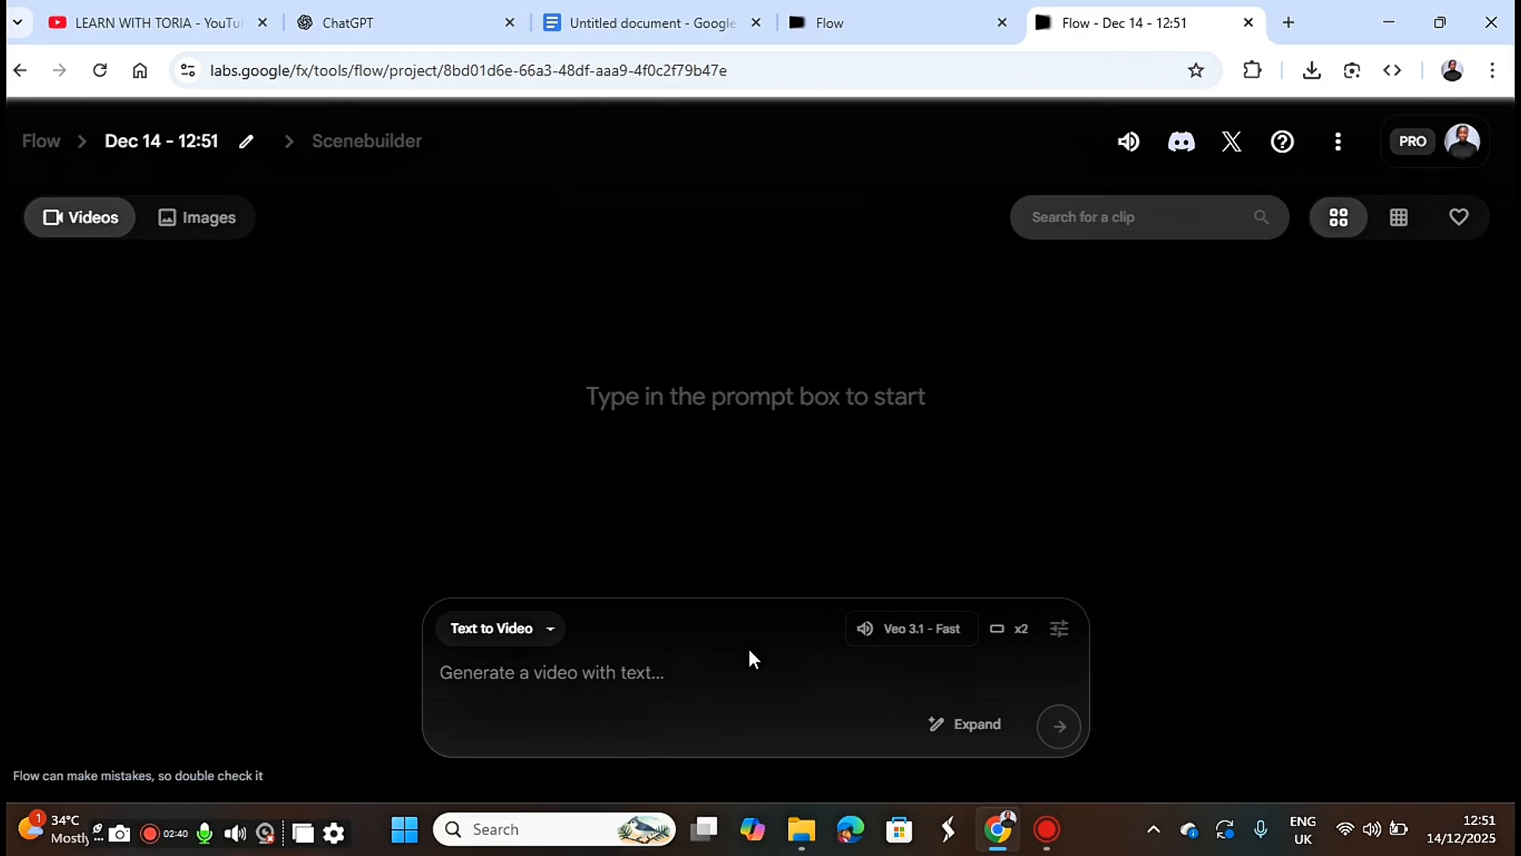
Switch to Google Docs, copy the first prompt through the script line ending "Nothing more.", and return to the Flow project.
{"action": "left_click", "coordinate": [656, 24]}
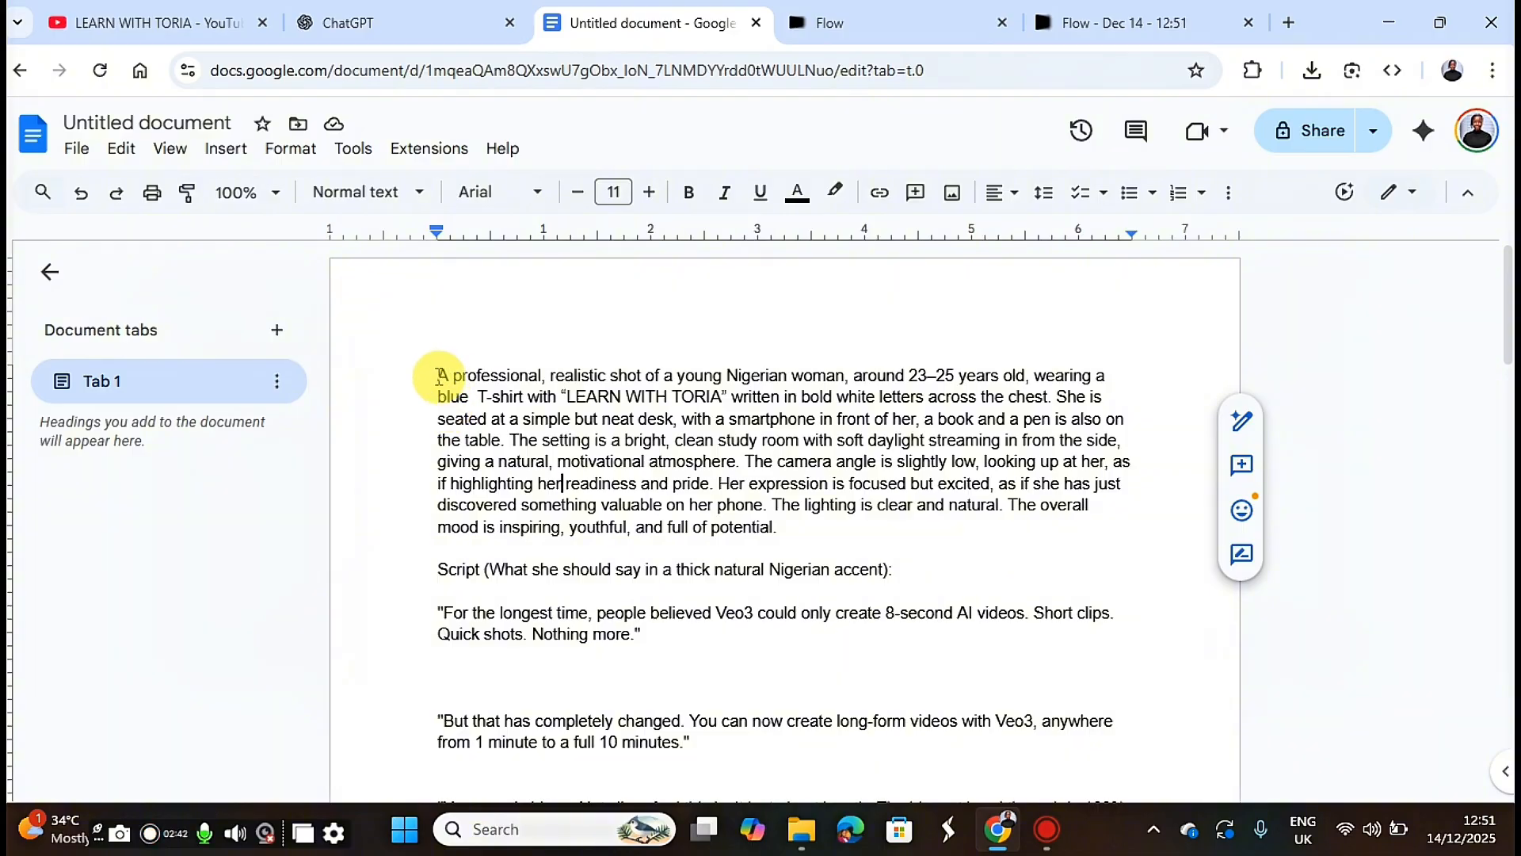
{"action": "left_click_drag", "start_coordinate": [437, 375], "coordinate": [744, 642]}
{"action": "key", "text": "ctrl+c"}
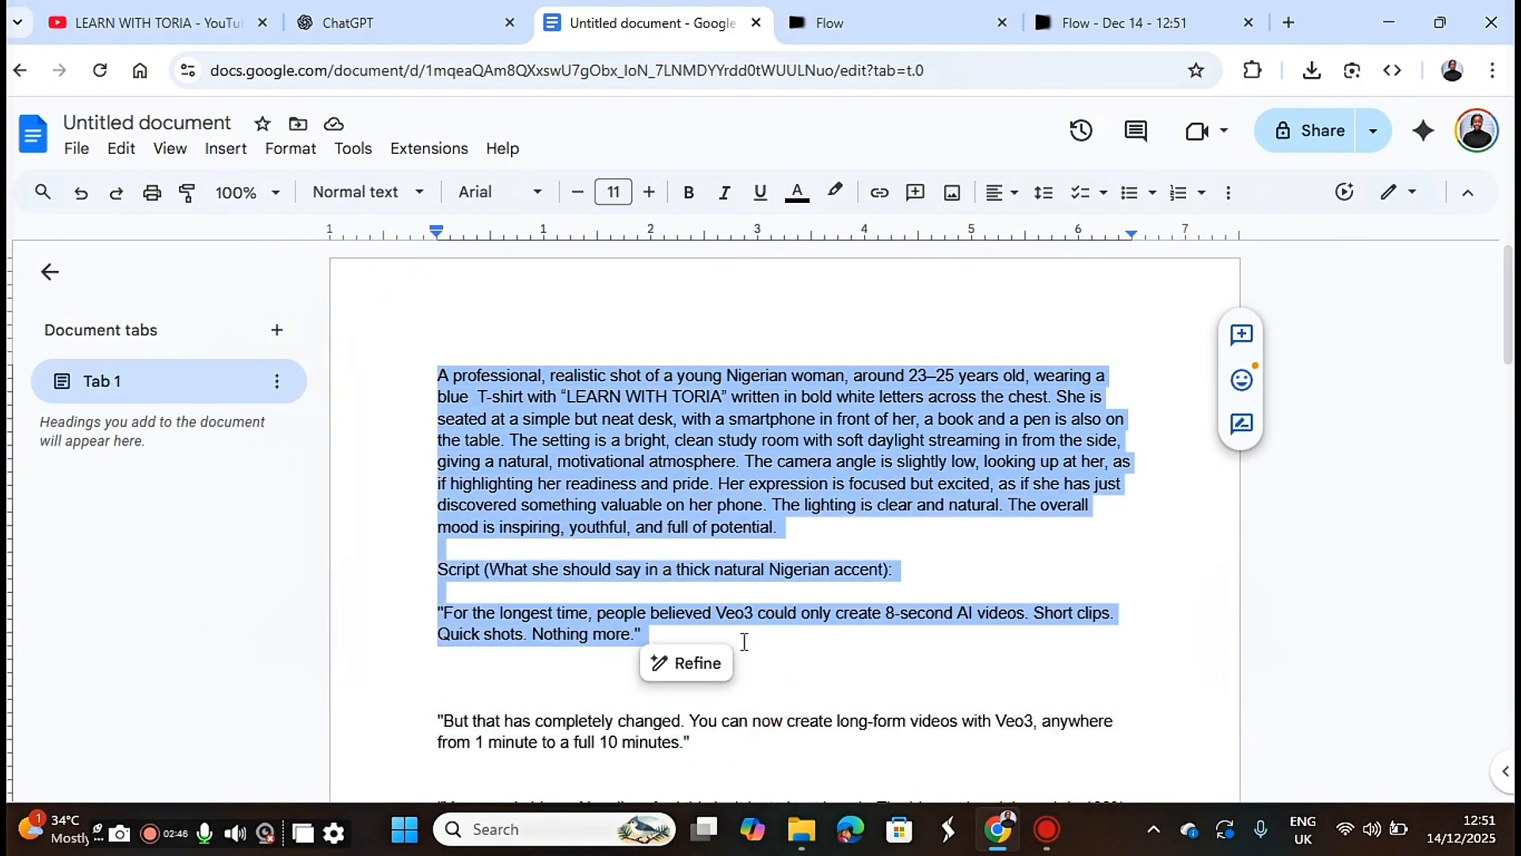
{"action": "left_click", "coordinate": [923, 11]}
{"action": "left_click", "coordinate": [1109, 24]}
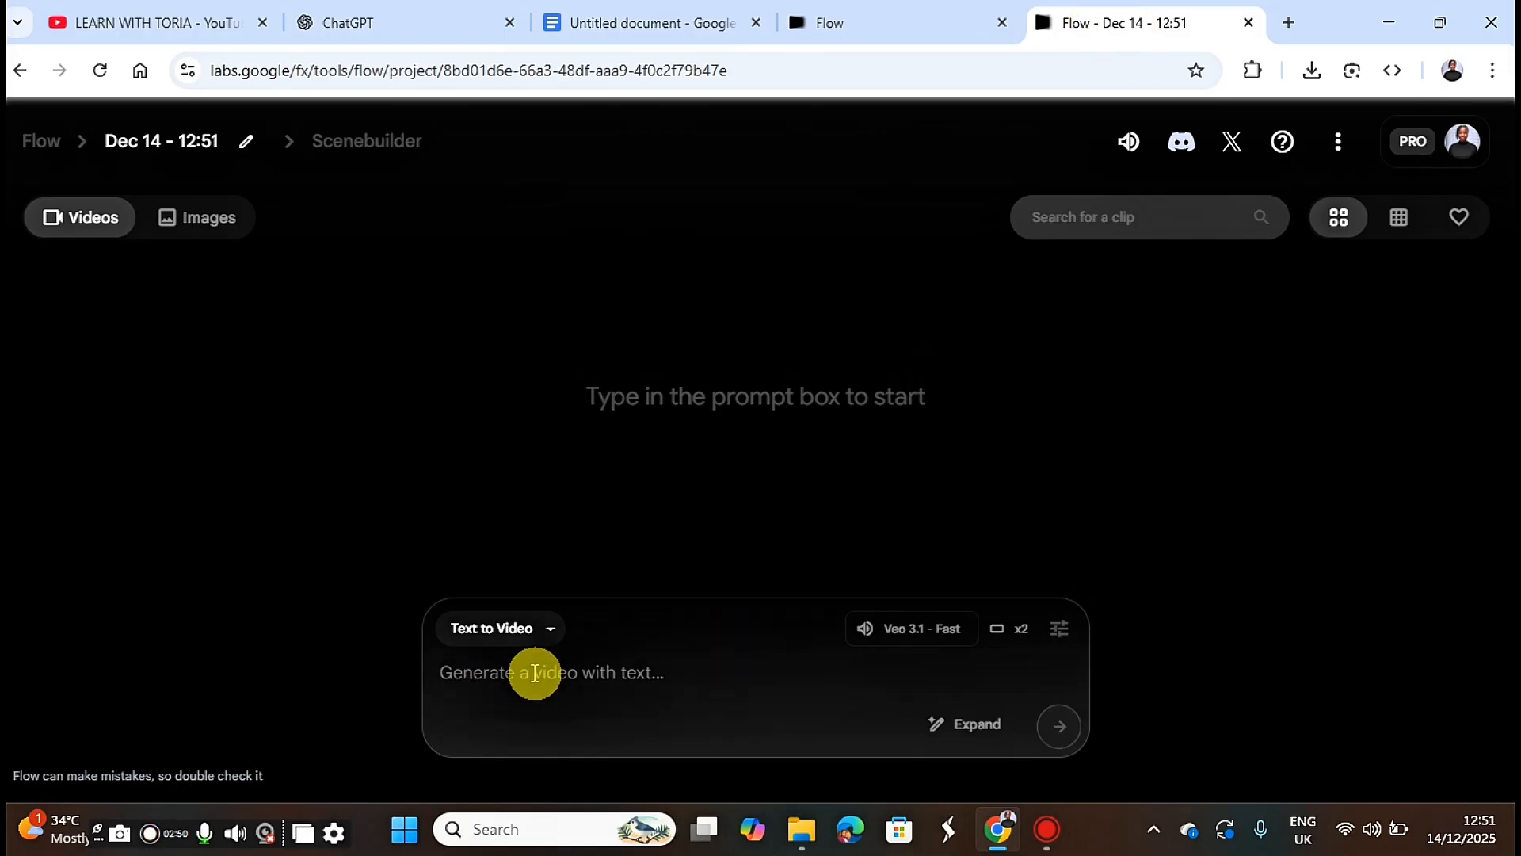
Configure Text to Video generation with 1 output per prompt and the Veo 3.1 - Fast model.
{"action": "left_click", "coordinate": [534, 632]}
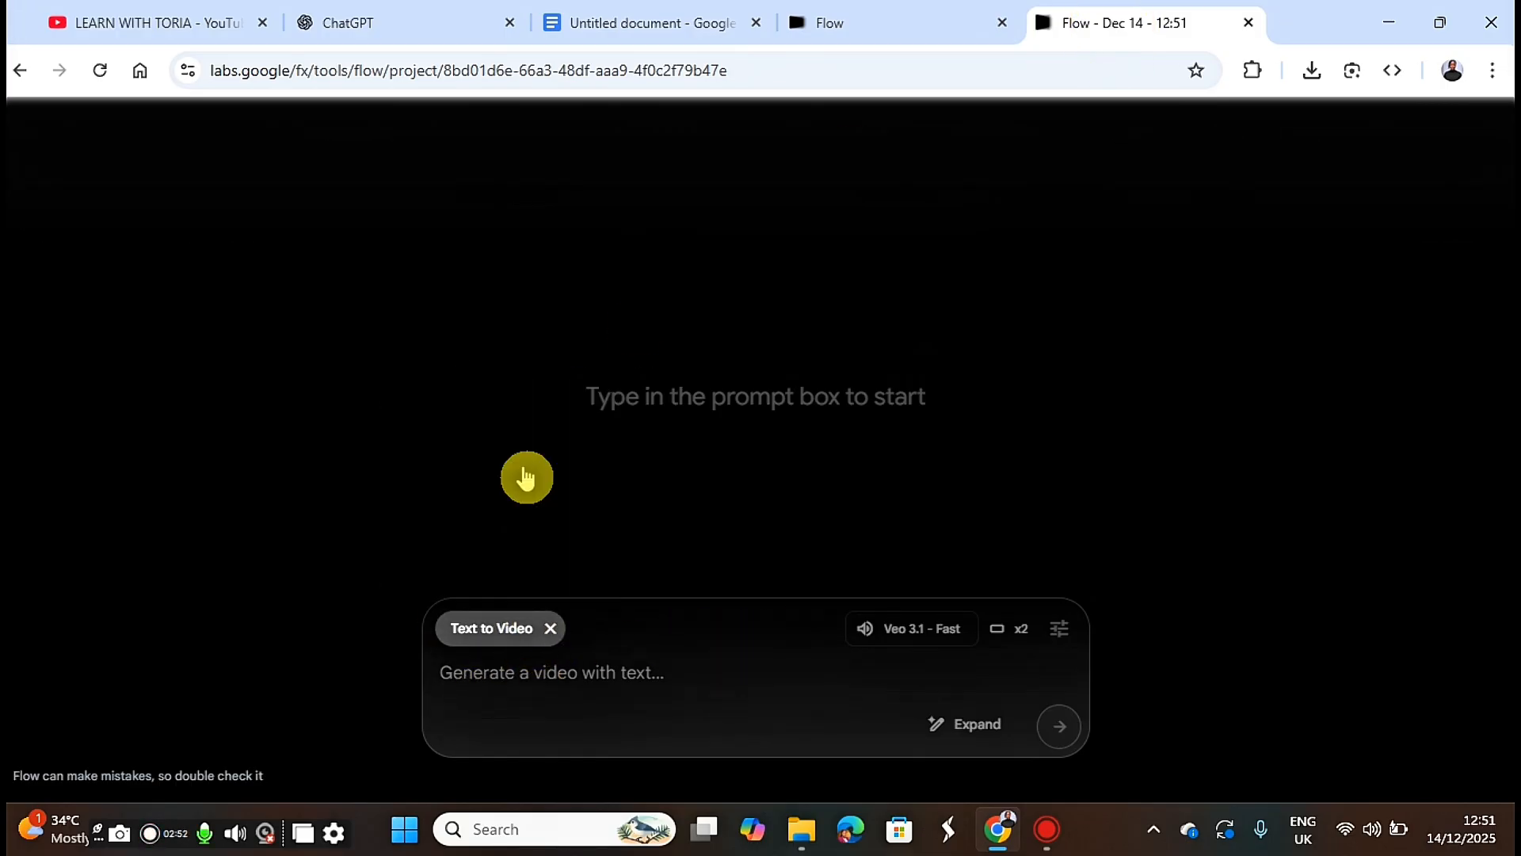
{"action": "left_click", "coordinate": [524, 438]}
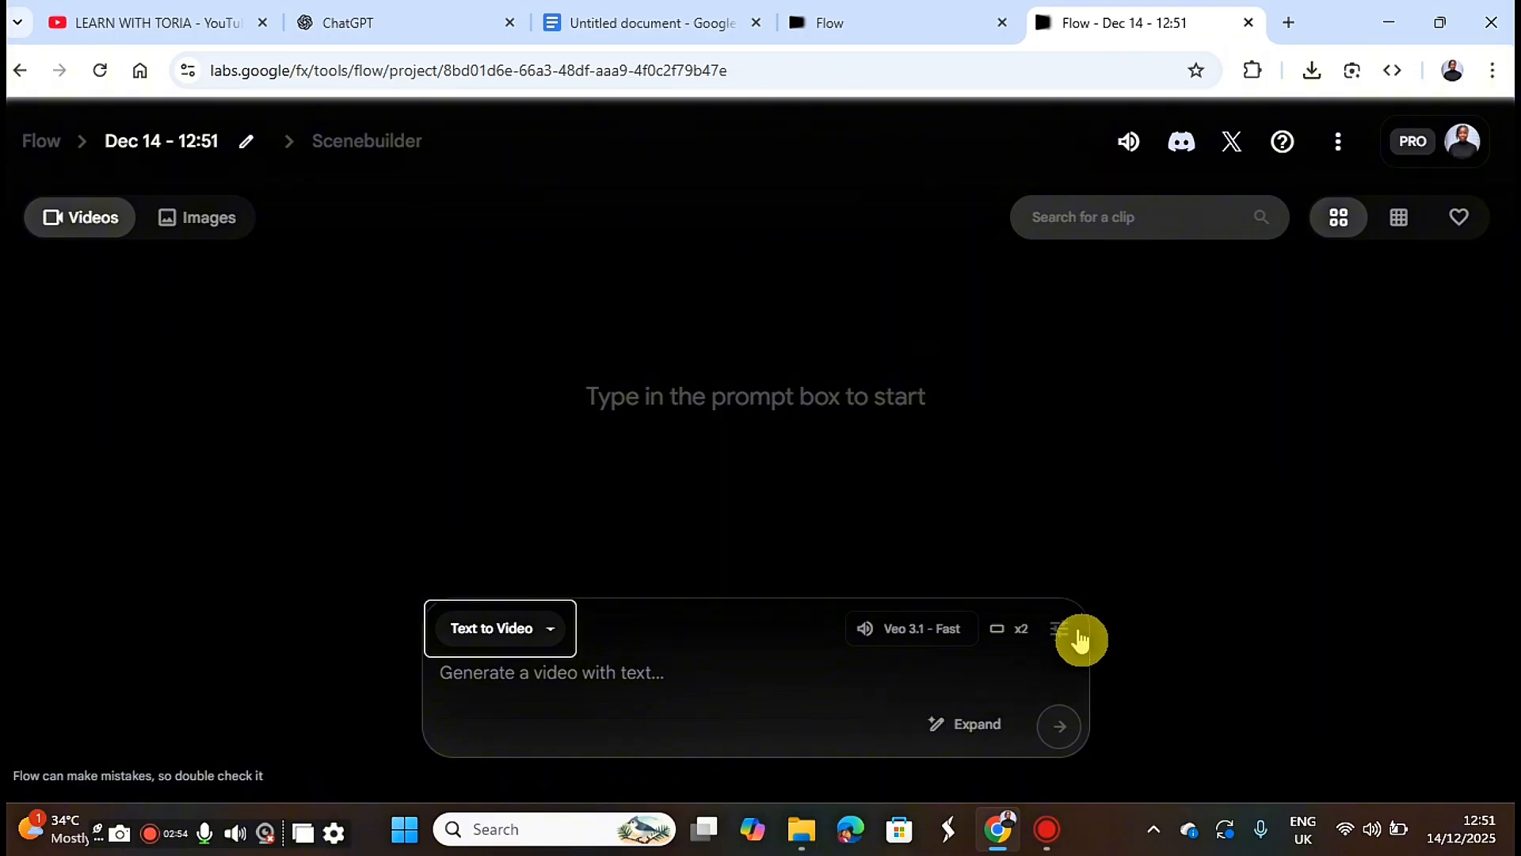
{"action": "left_click", "coordinate": [1051, 645]}
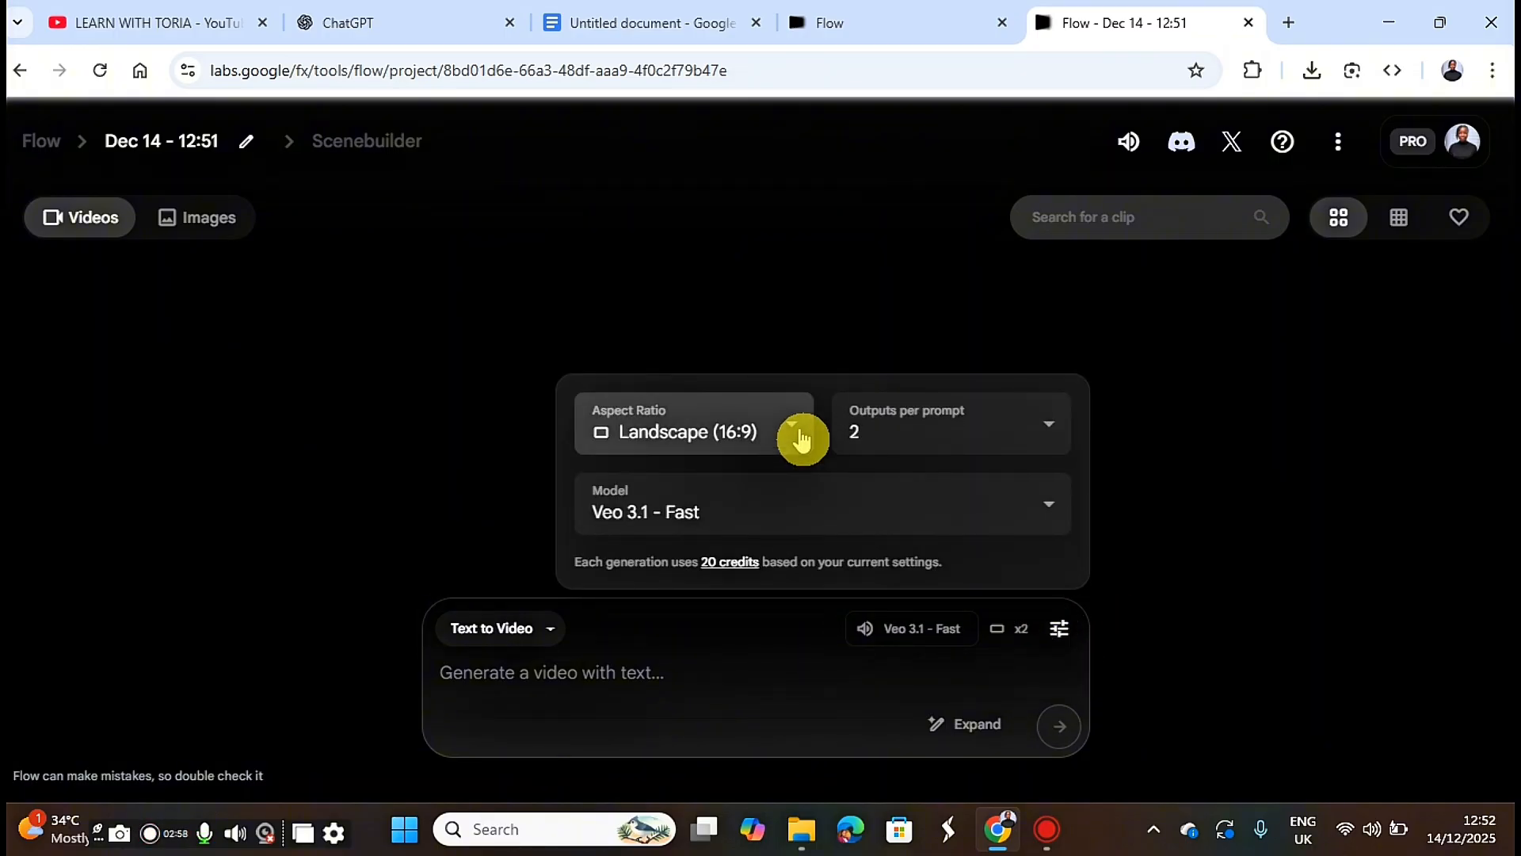
{"action": "left_click", "coordinate": [1044, 440]}
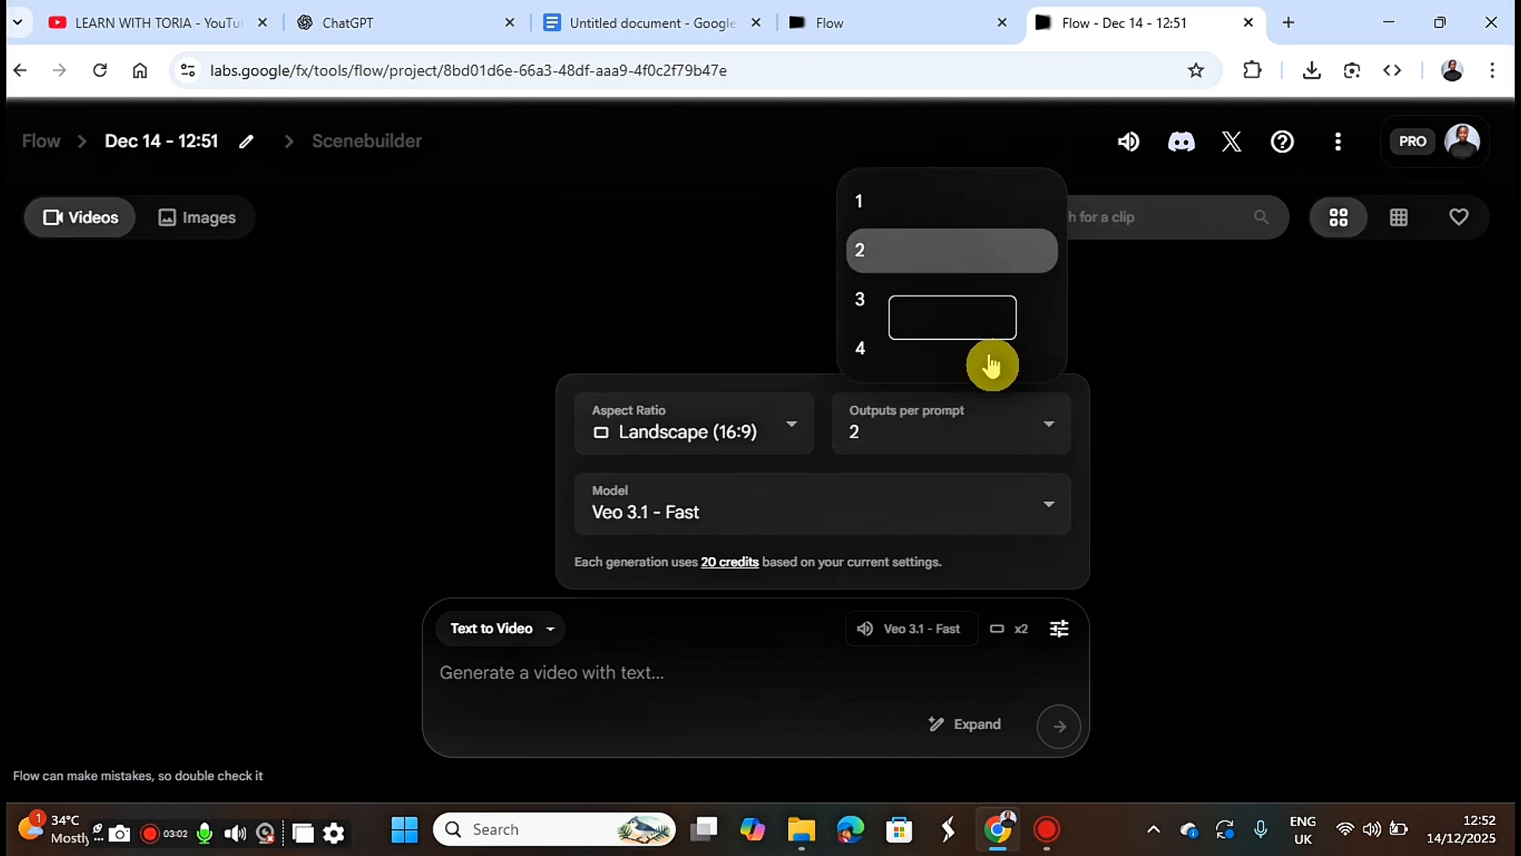
{"action": "left_click", "coordinate": [911, 205]}
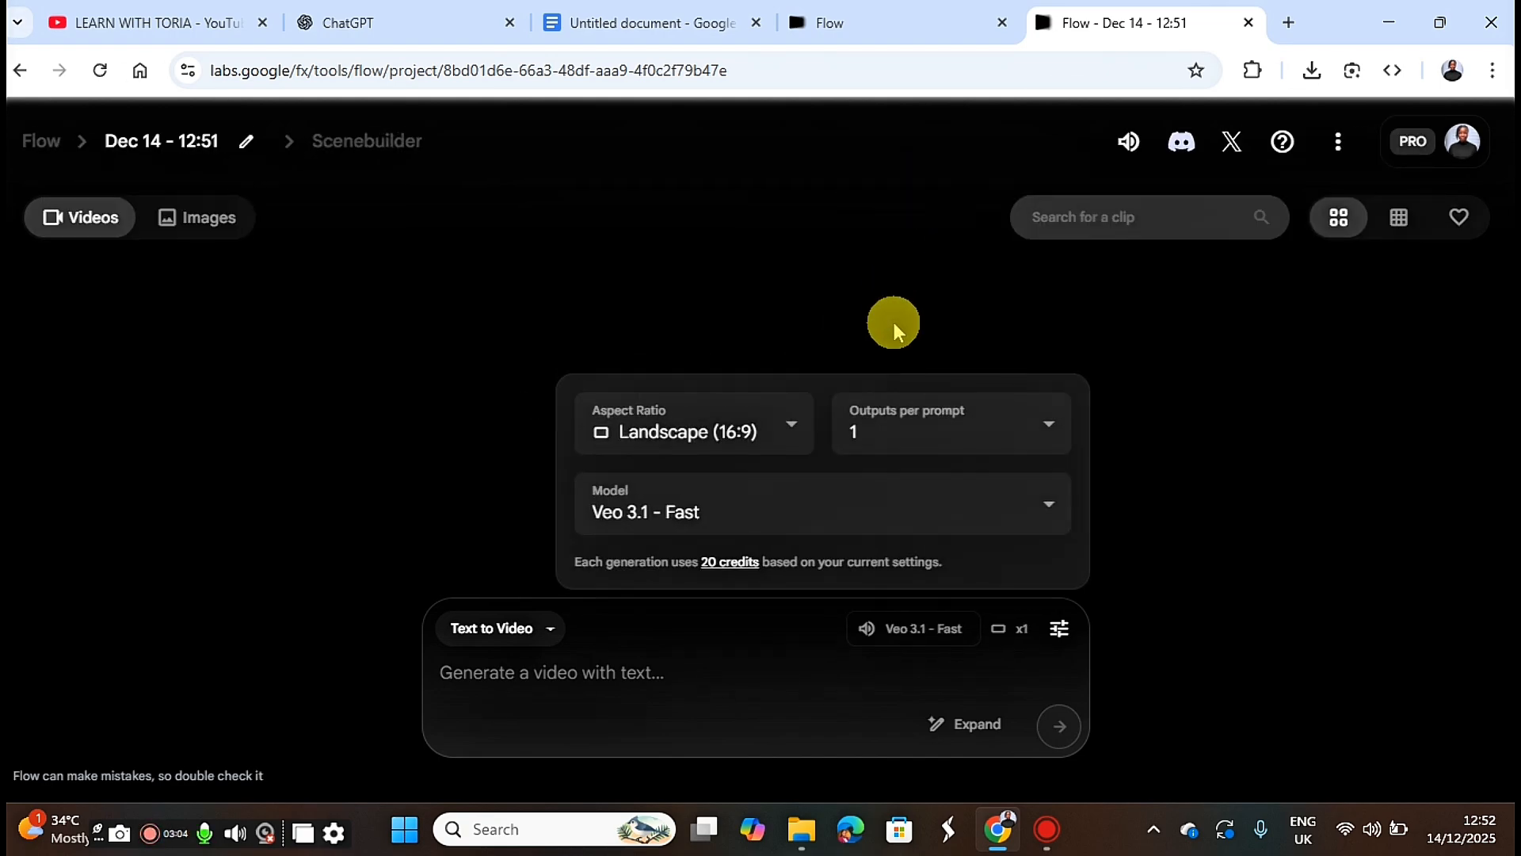
{"action": "left_click", "coordinate": [804, 515]}
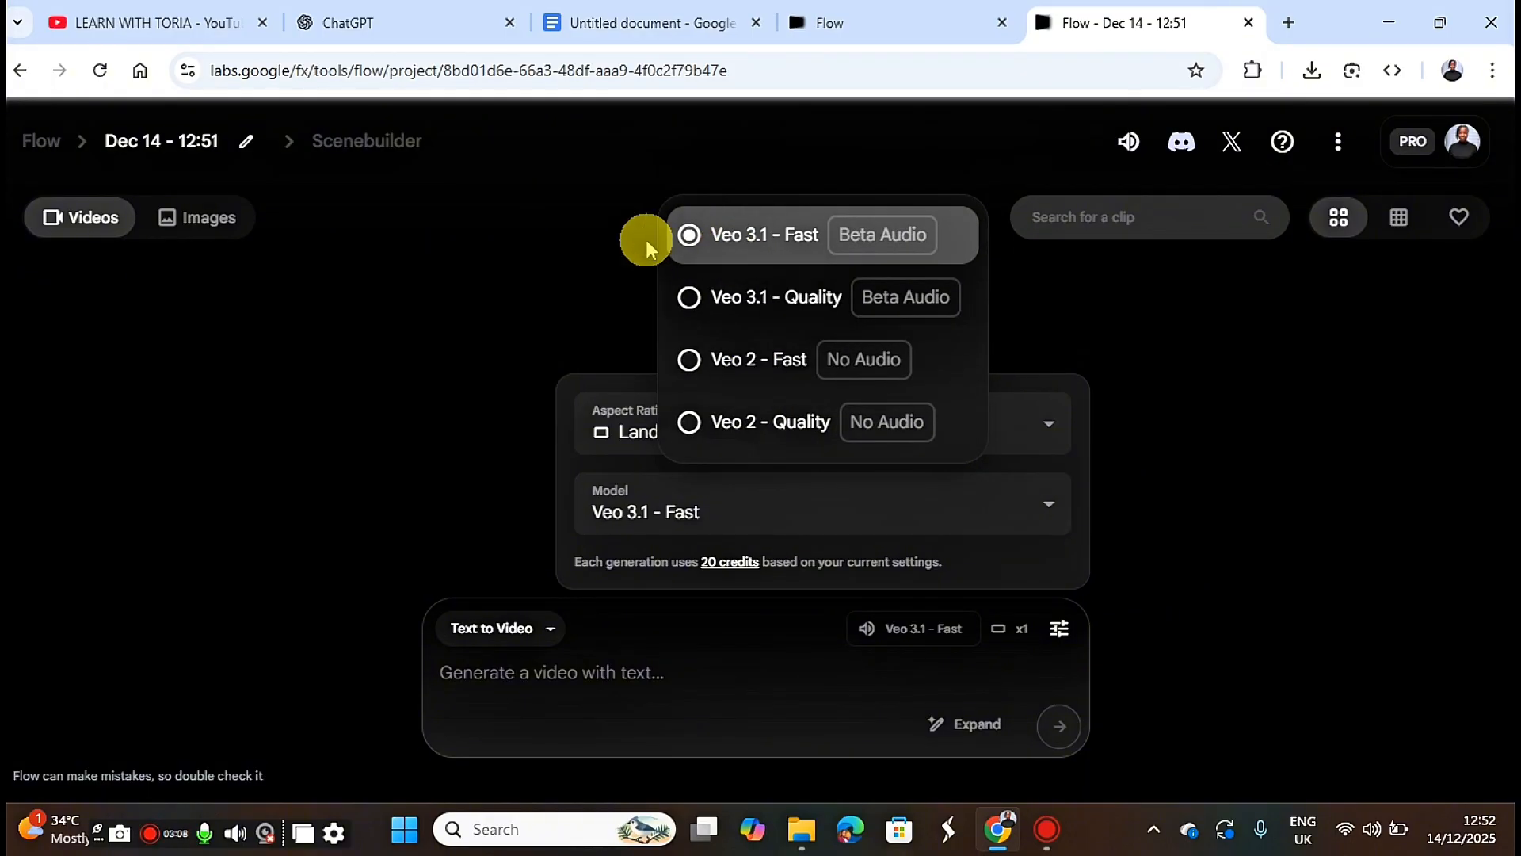
{"action": "left_click", "coordinate": [820, 236]}
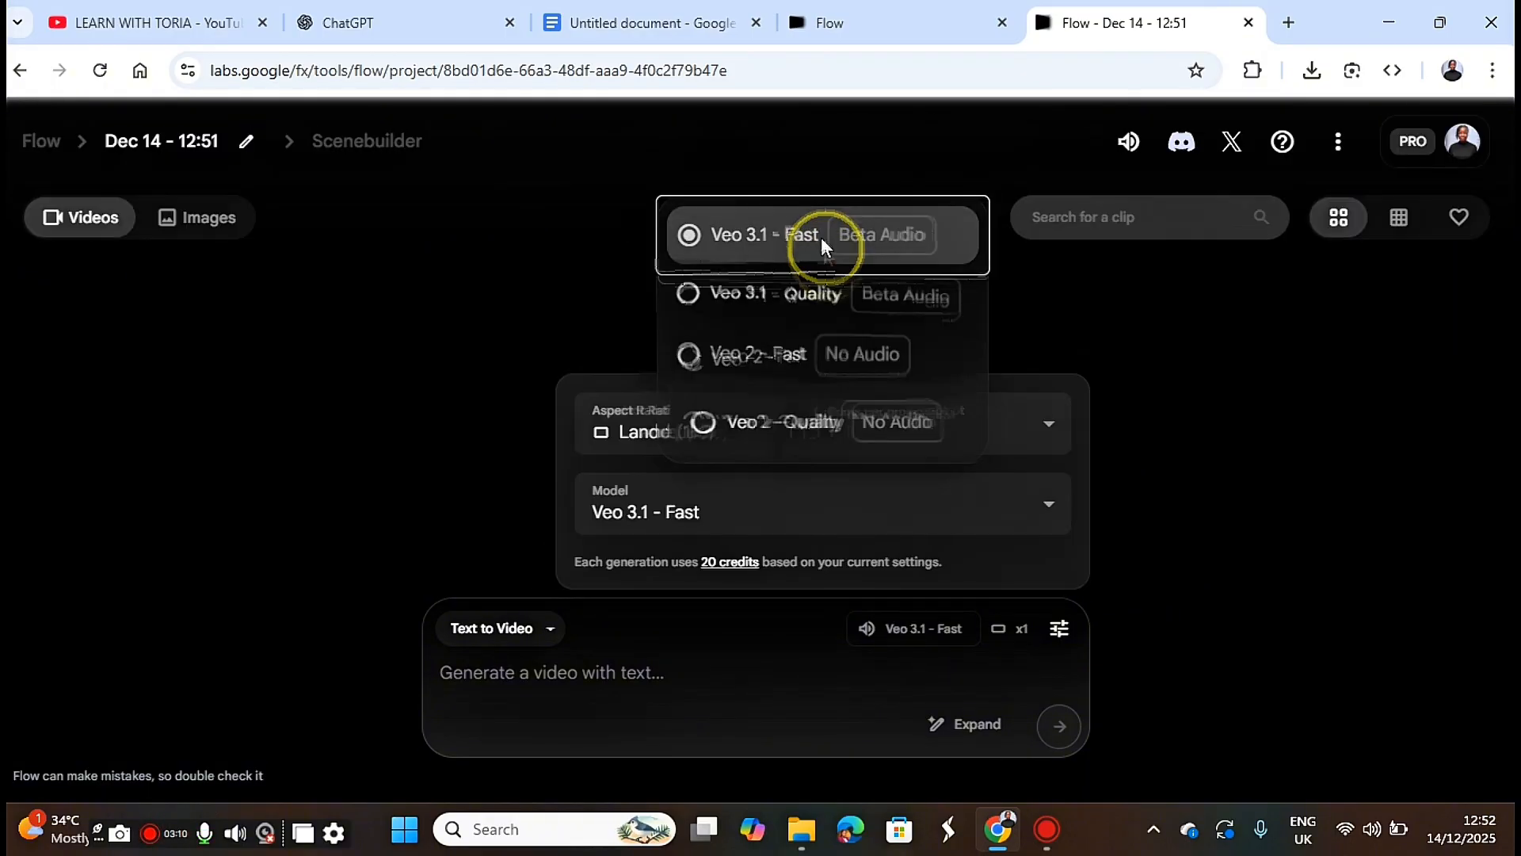
Paste the copied prompt into the video prompt box and generate the clip.
{"action": "left_click", "coordinate": [583, 678]}
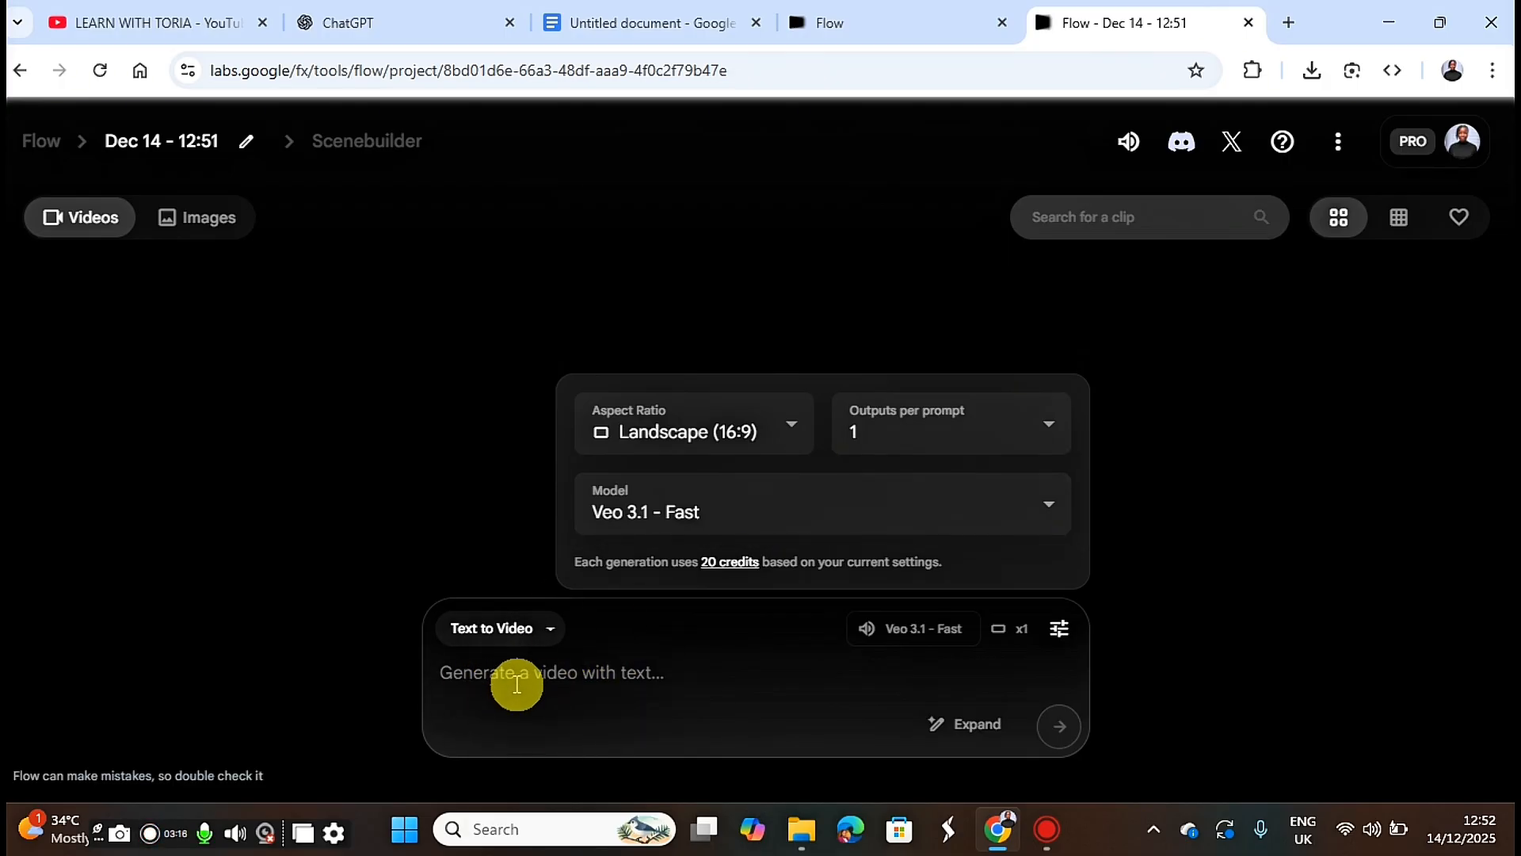
{"action": "left_click", "coordinate": [515, 679]}
{"action": "right_click", "coordinate": [515, 679]}
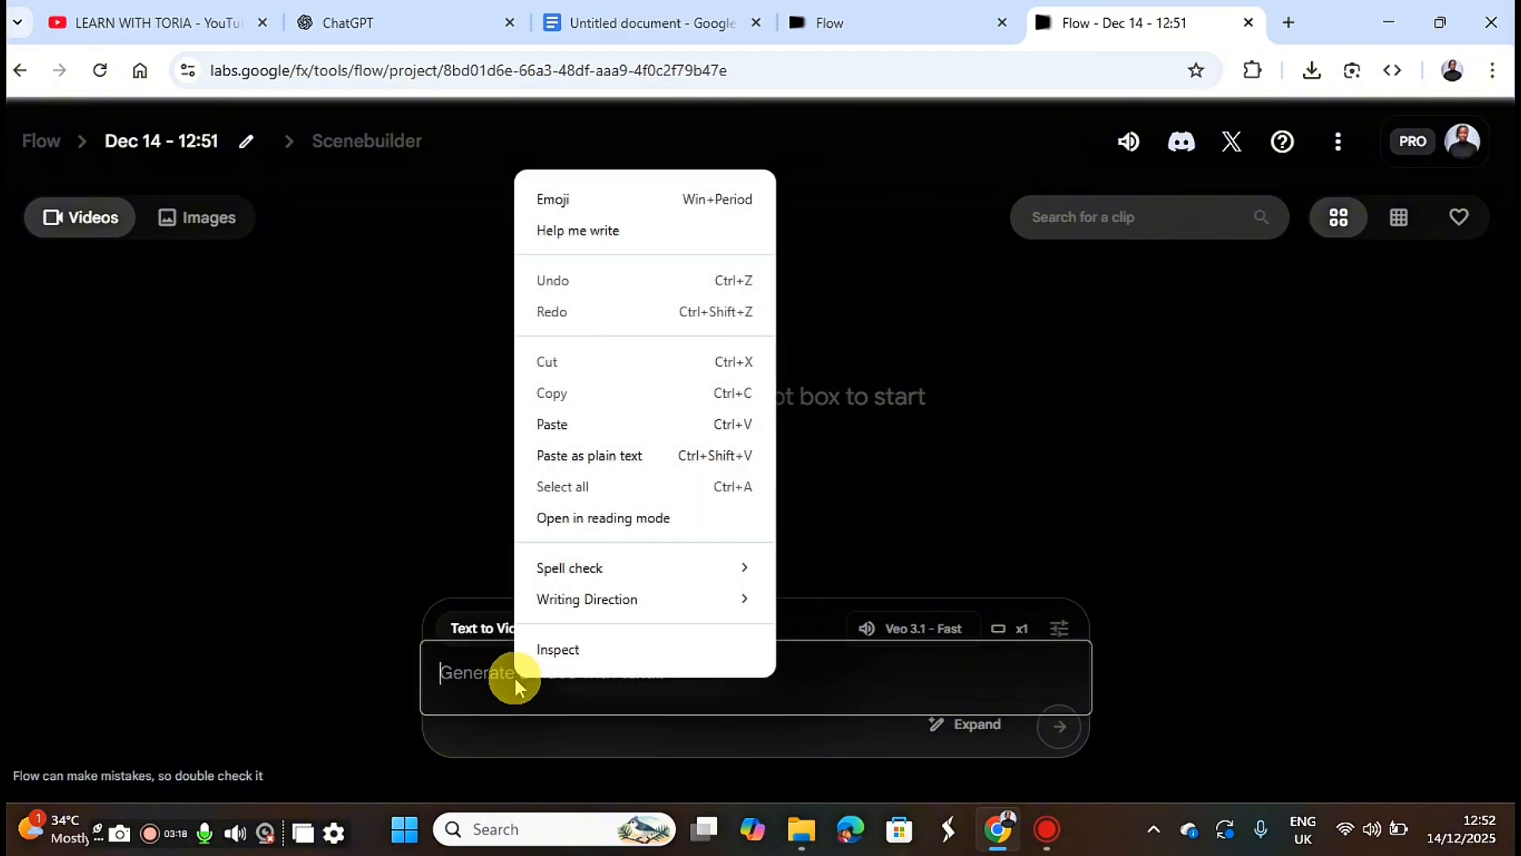
{"action": "left_click", "coordinate": [564, 422]}
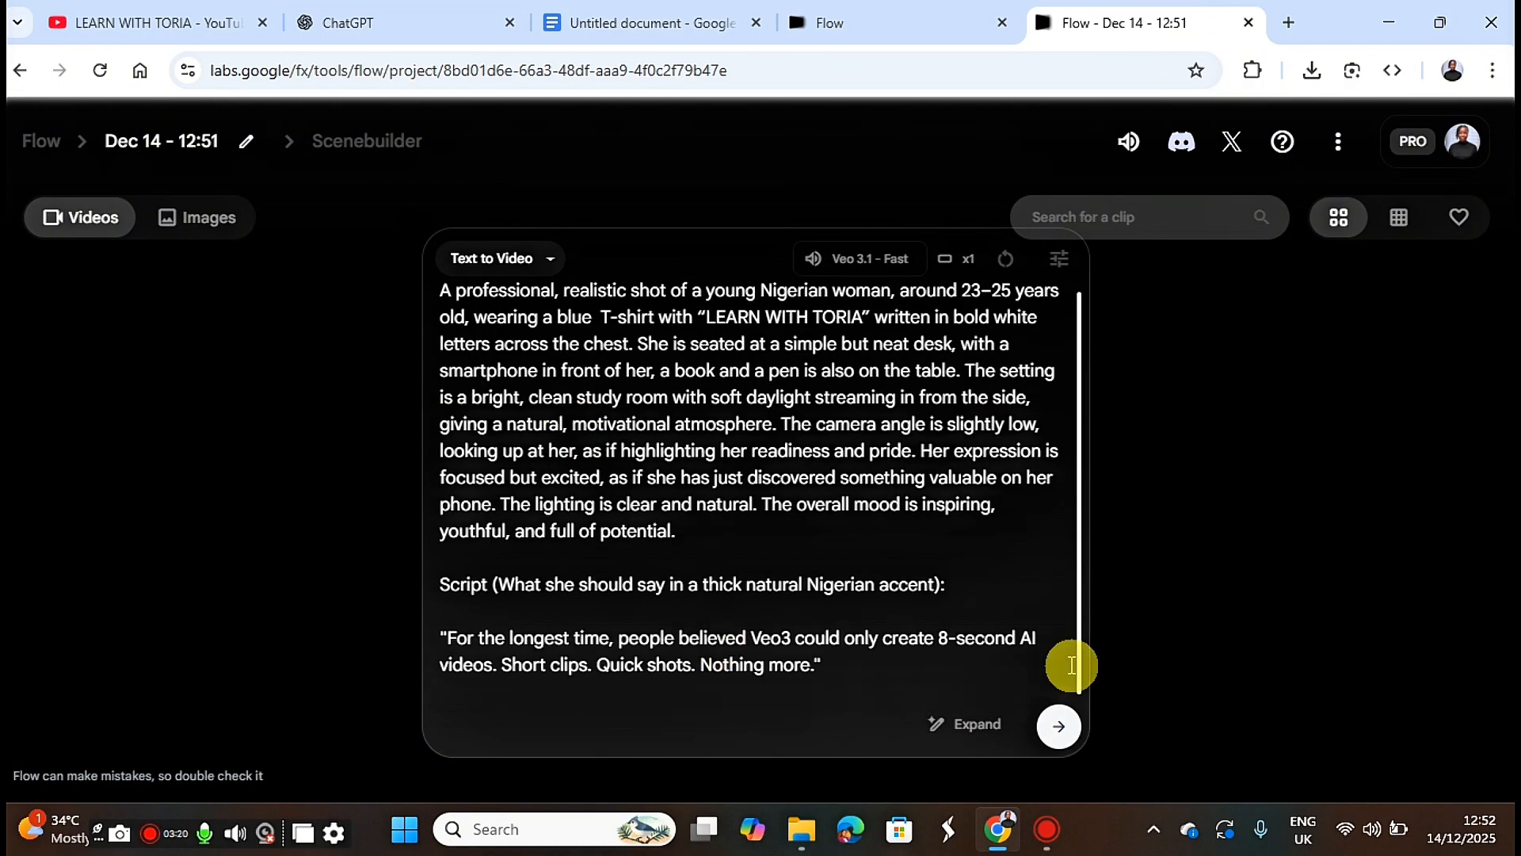
{"action": "left_click", "coordinate": [1060, 735]}
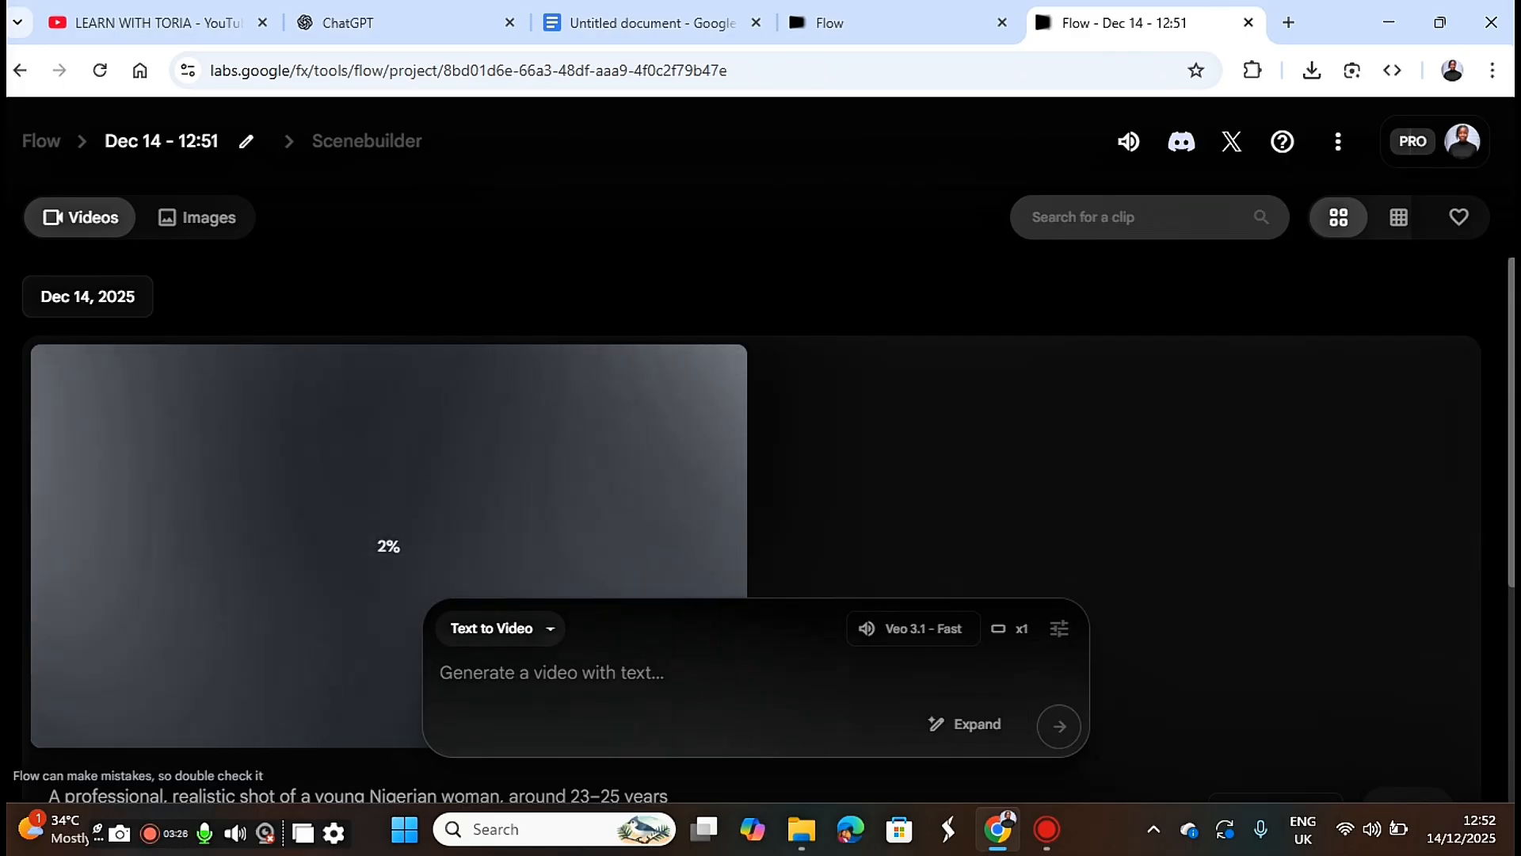
Add the generated clip of the woman in the blue T-shirt to a scene.
{"action": "left_click_drag", "start_coordinate": [1509, 504], "coordinate": [1510, 529]}
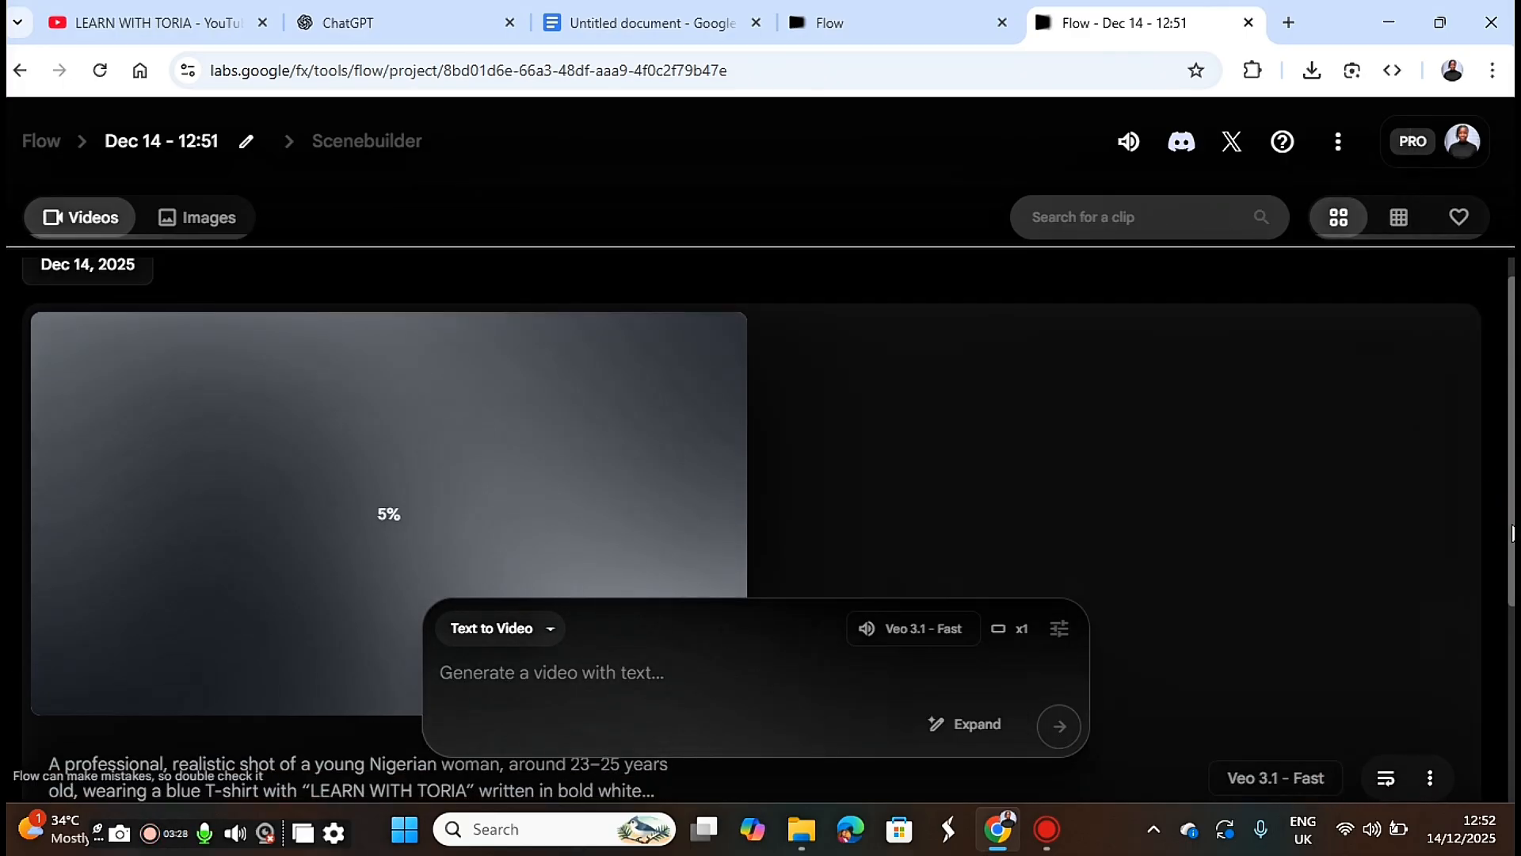
{"action": "left_click", "coordinate": [988, 516]}
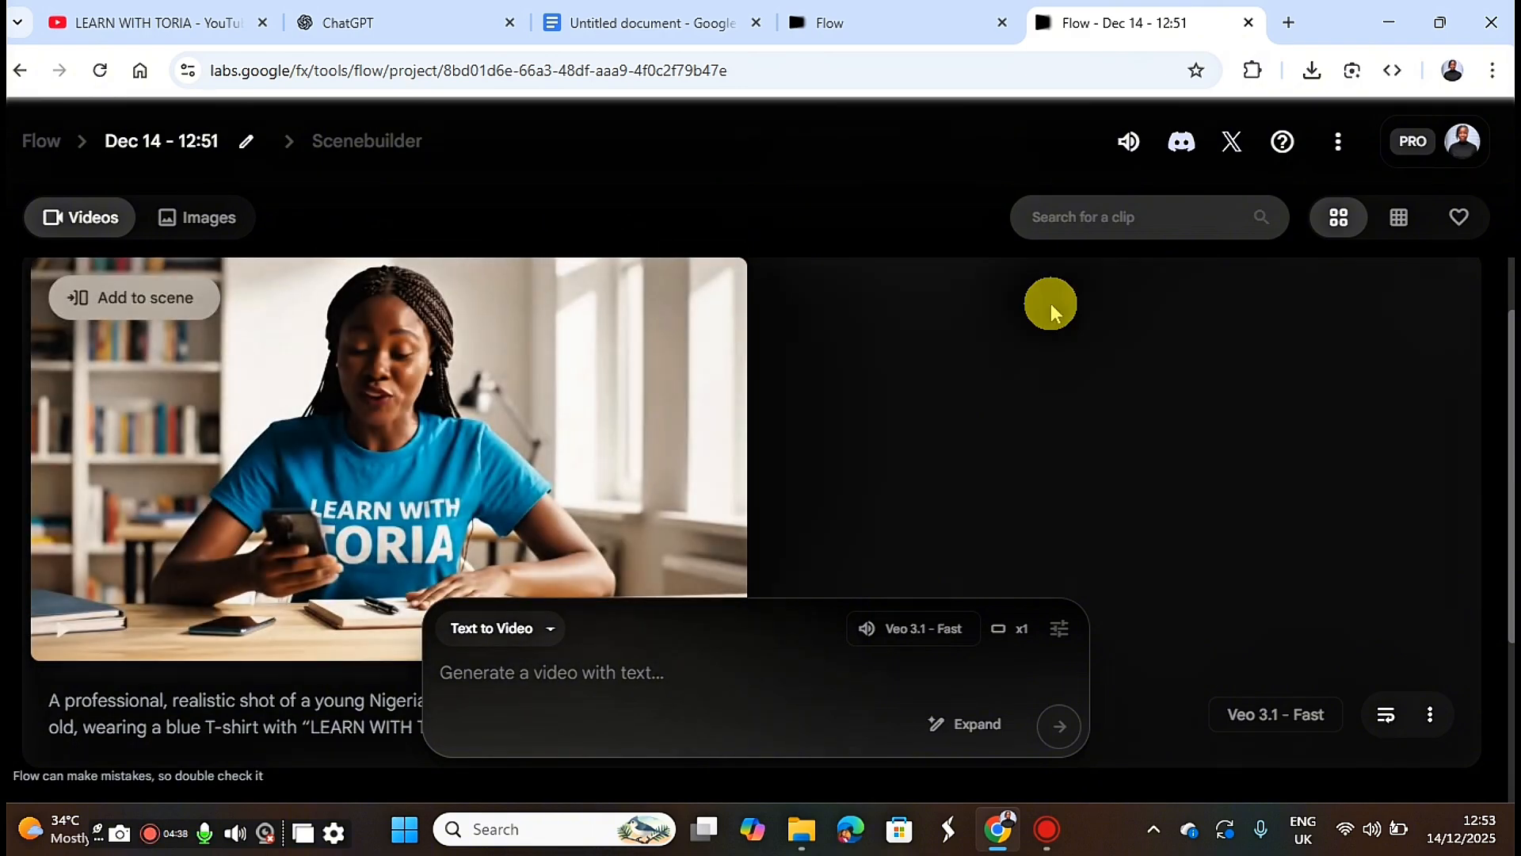
{"action": "mouse_move", "coordinate": [210, 544]}
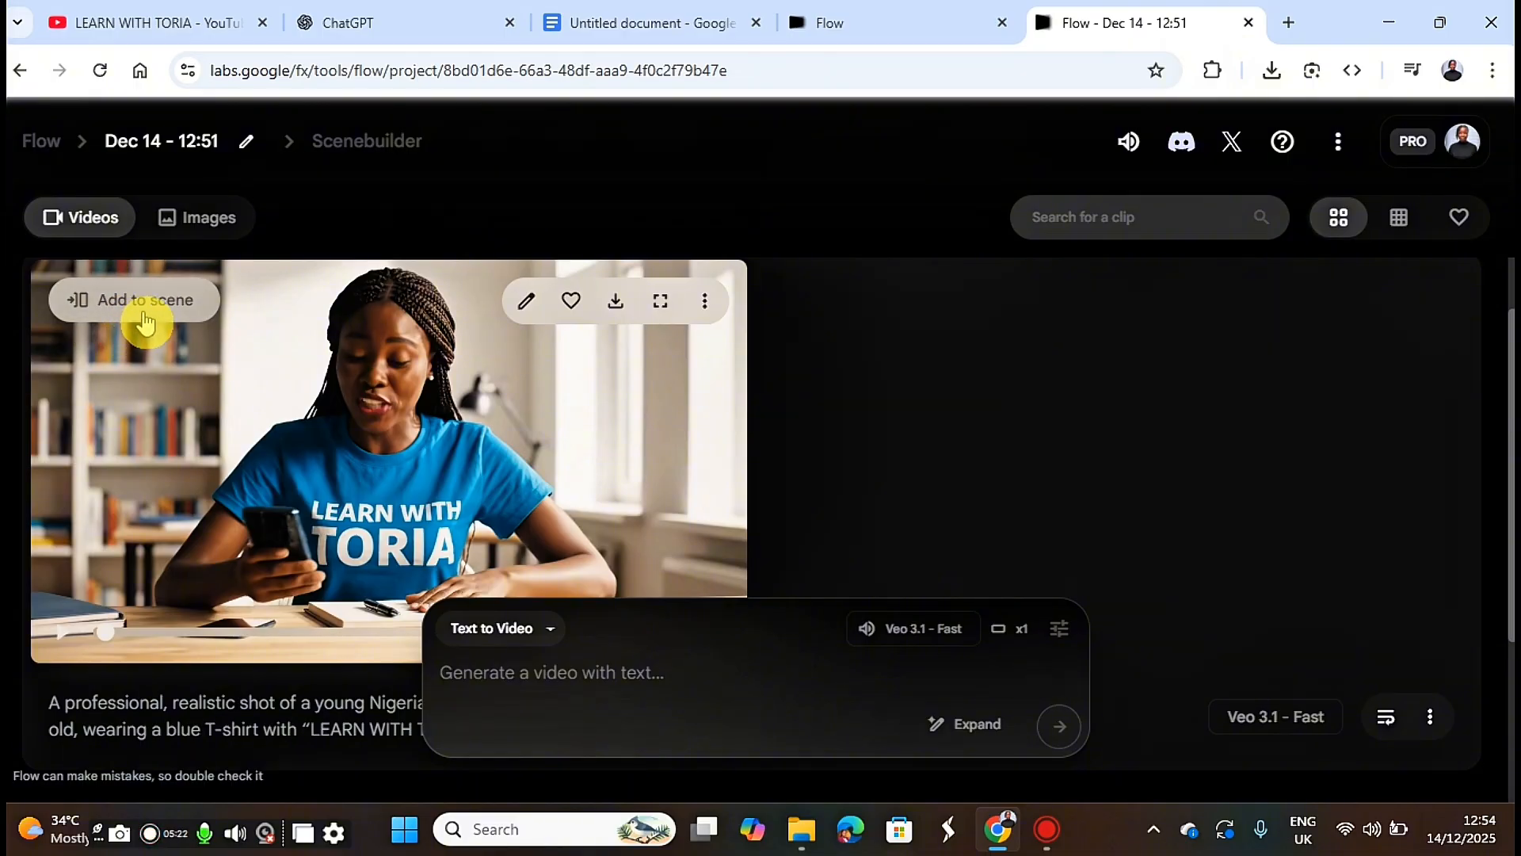
{"action": "left_click", "coordinate": [173, 314]}
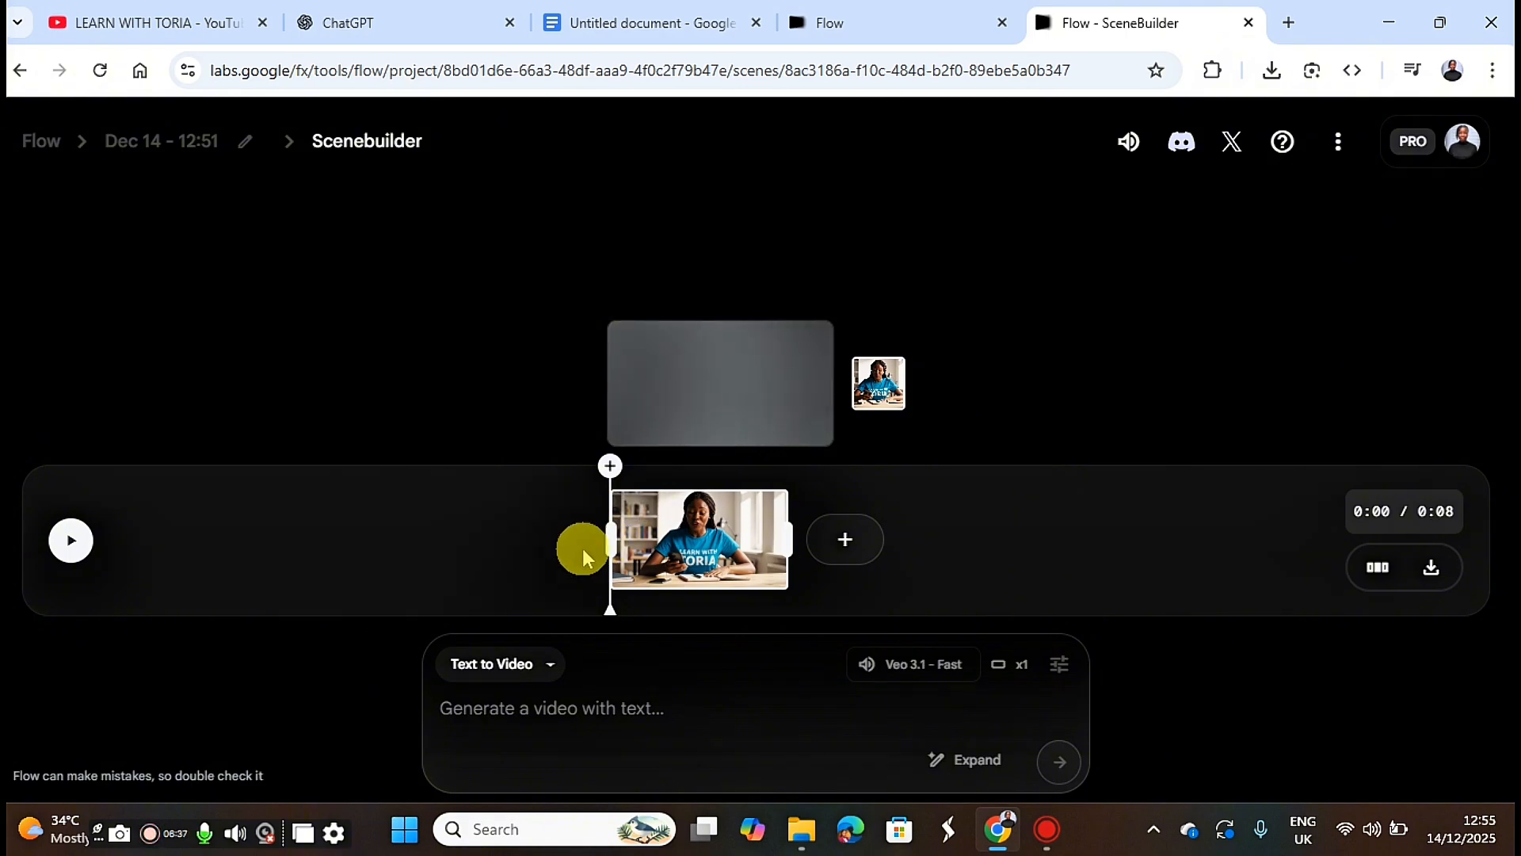
Start an Extend shot after the first clip on the Scenebuilder timeline.
{"action": "mouse_move", "coordinate": [614, 535]}
{"action": "left_mouse_down"}
{"action": "mouse_move", "coordinate": [797, 532]}
{"action": "mouse_move", "coordinate": [505, 554]}
{"action": "left_mouse_up"}
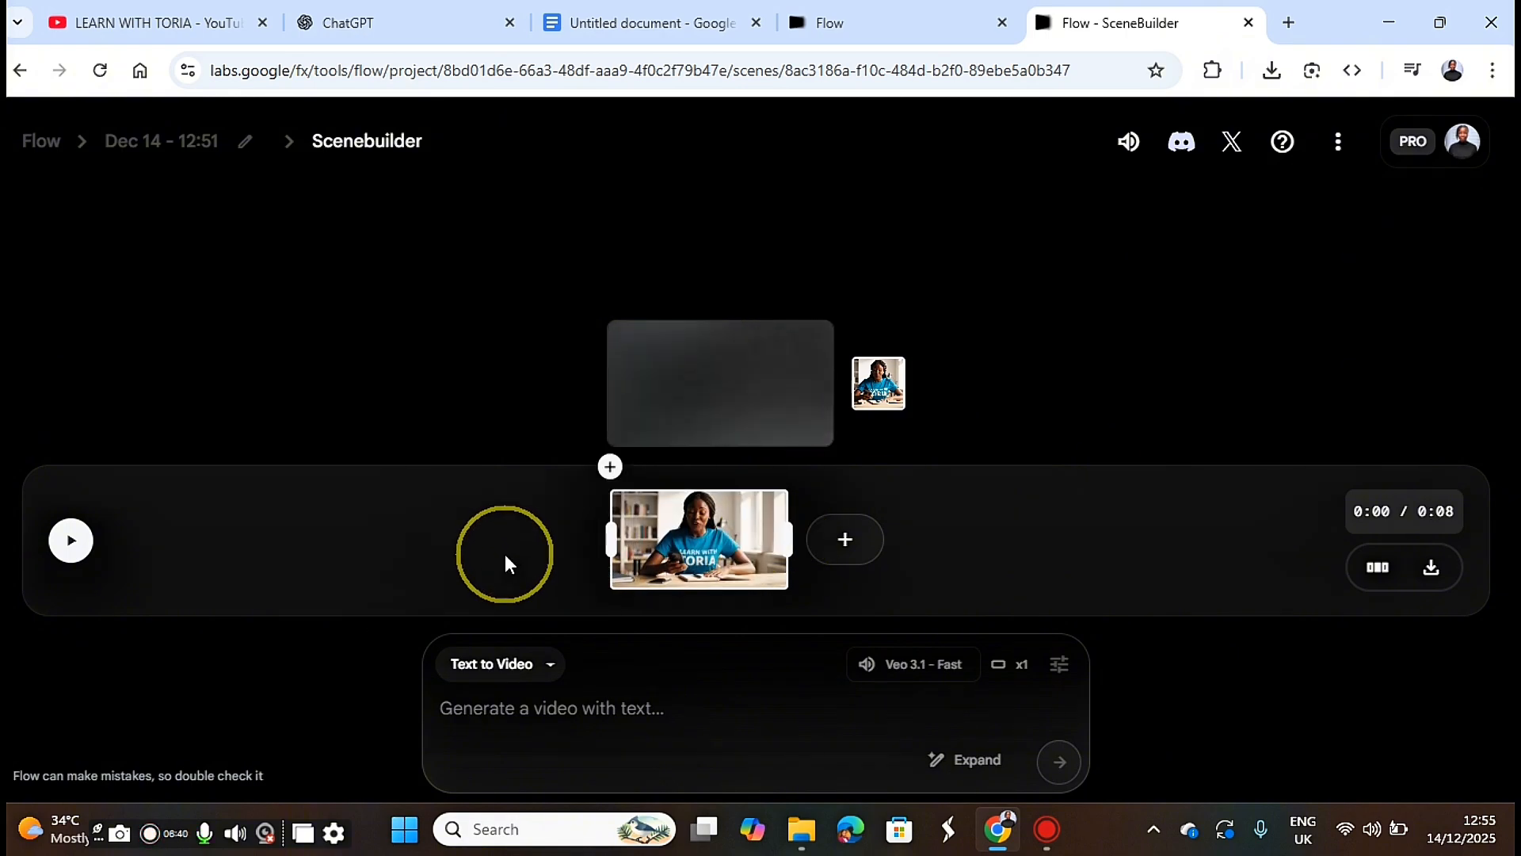
{"action": "left_click", "coordinate": [834, 545]}
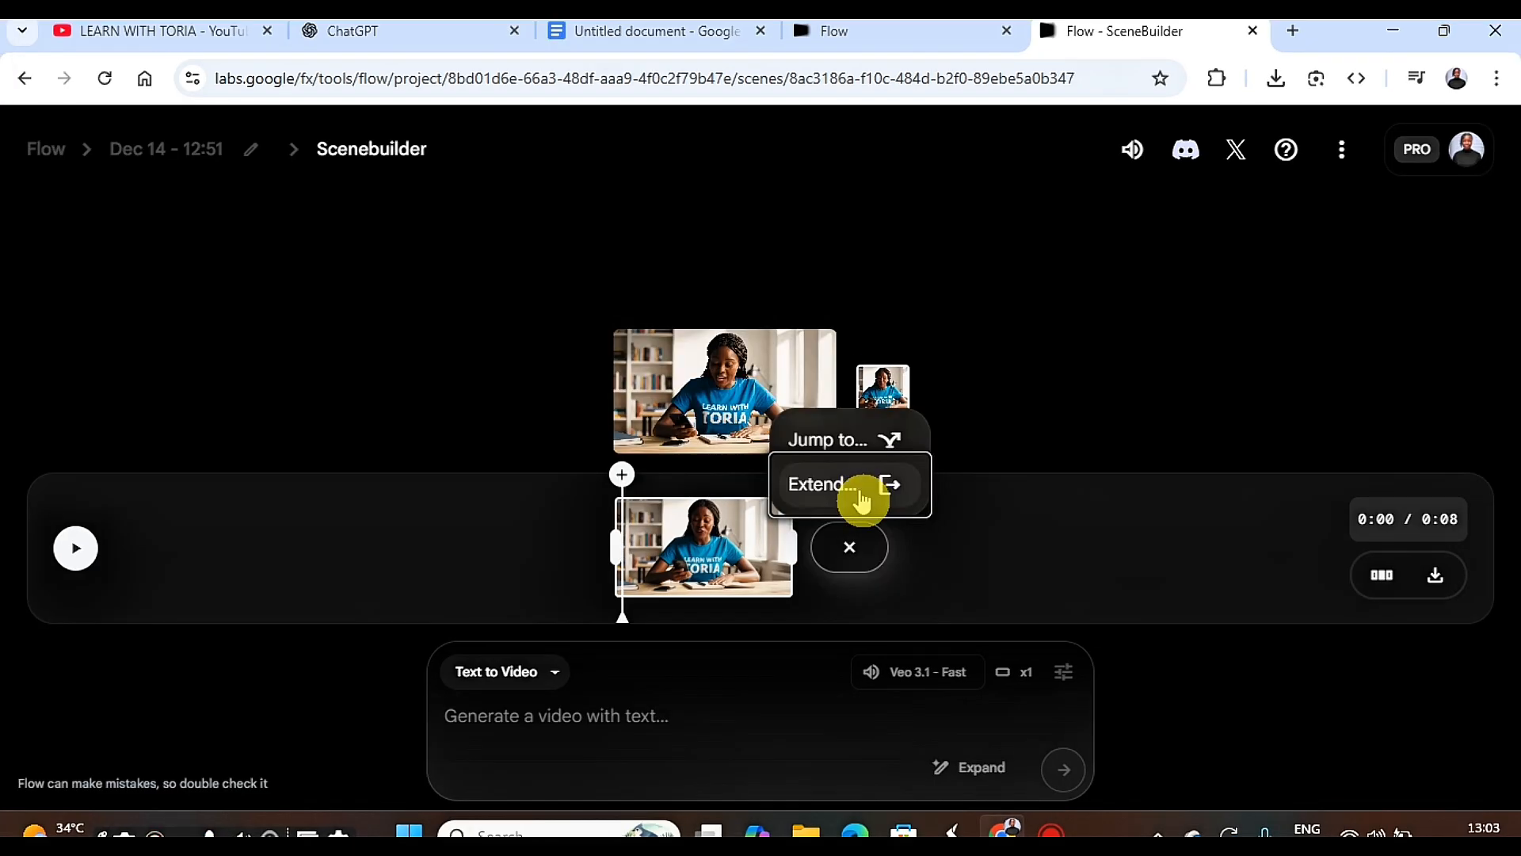
{"action": "left_click", "coordinate": [855, 457]}
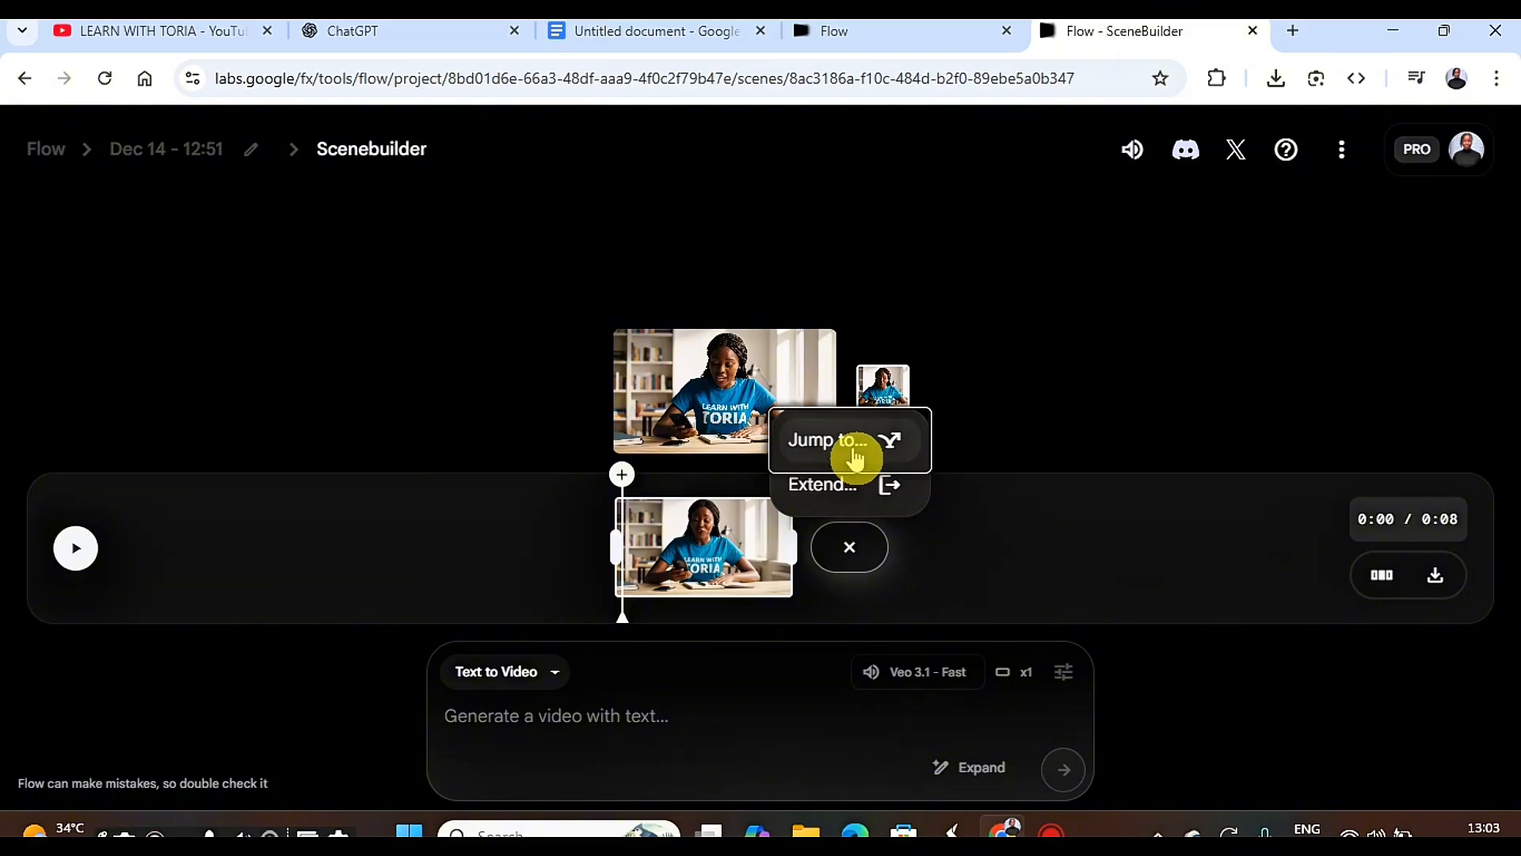
{"action": "left_click", "coordinate": [855, 457]}
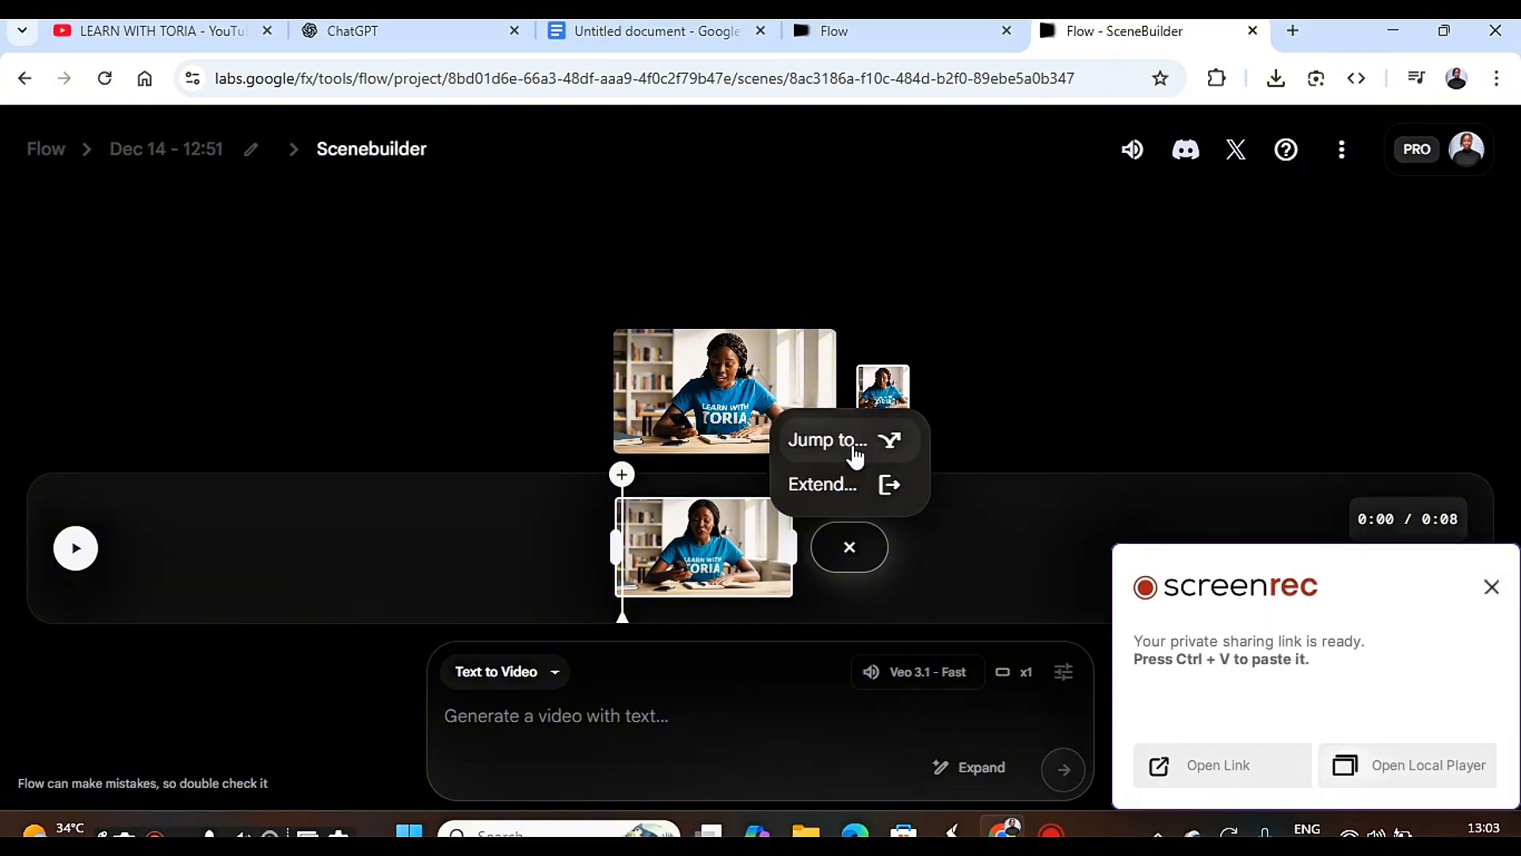
{"action": "left_click", "coordinate": [863, 483]}
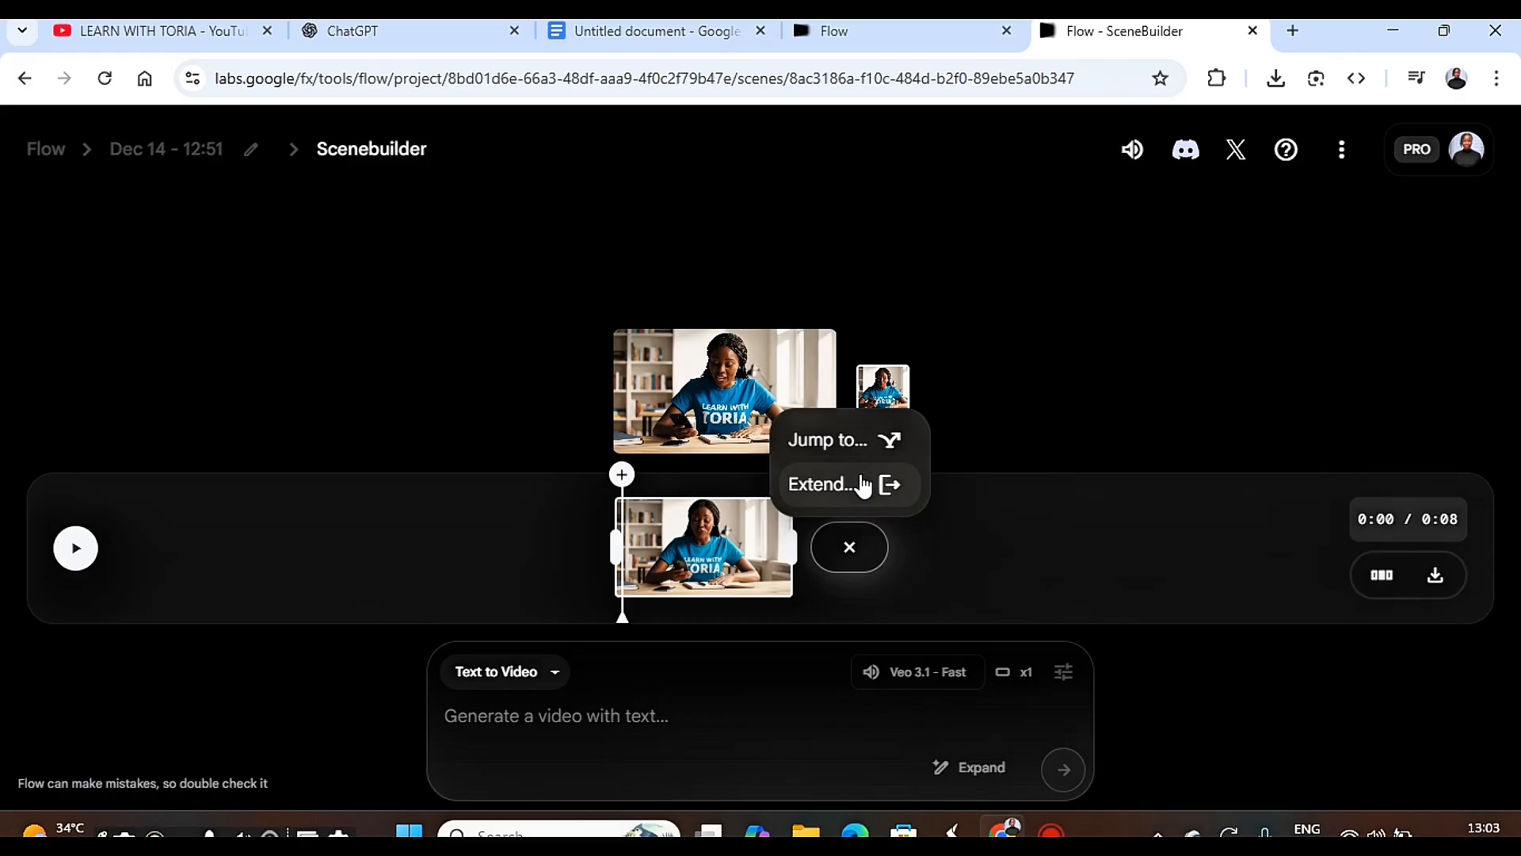
{"action": "left_click", "coordinate": [863, 483]}
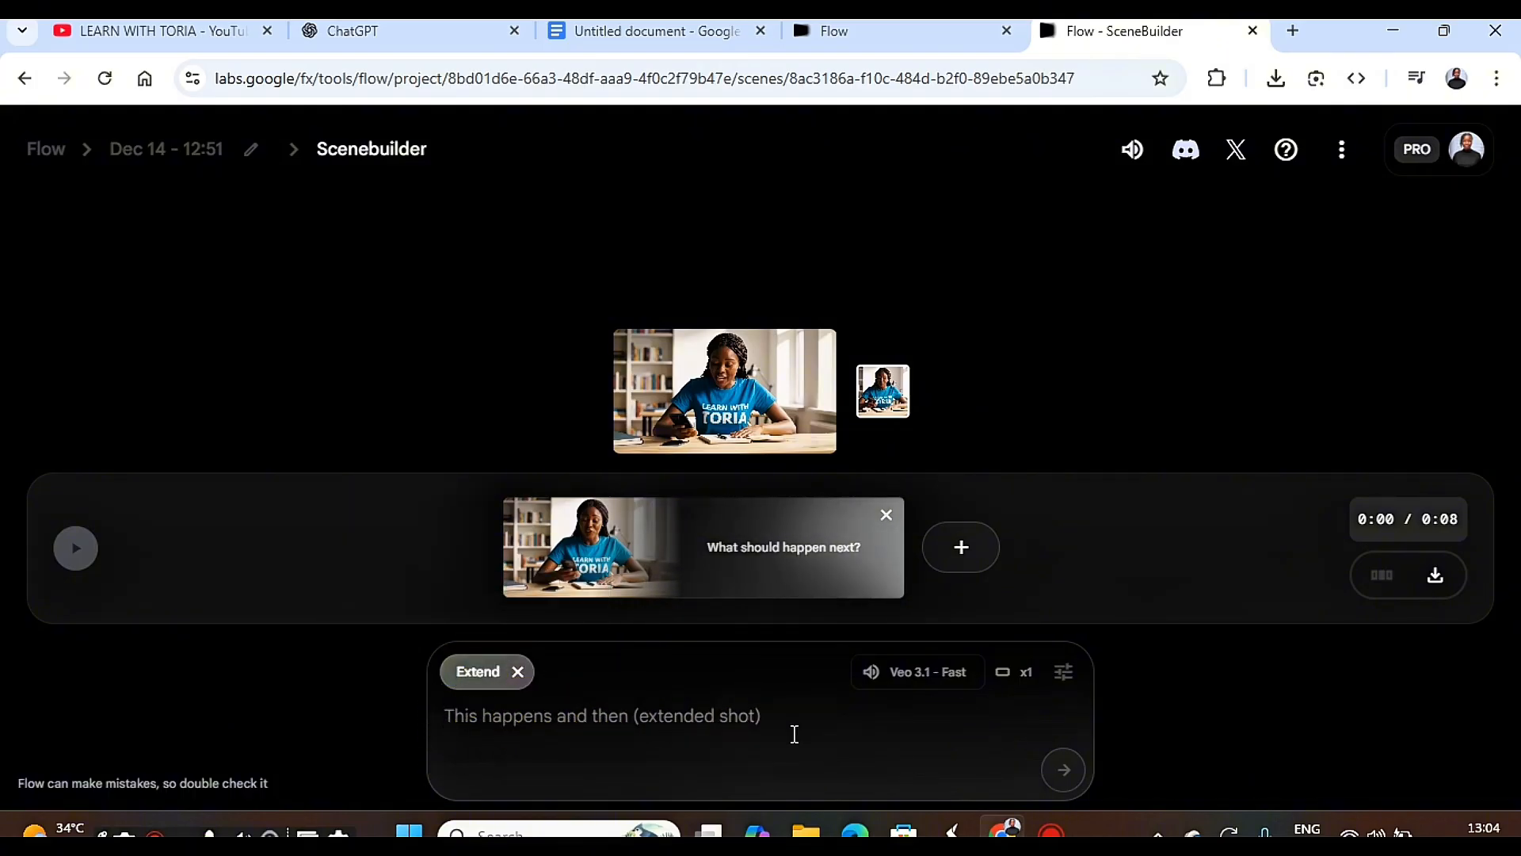
Switch to the Google Docs document and copy the second prompt, including its "But that has completely changed" script.
{"action": "left_click", "coordinate": [661, 39]}
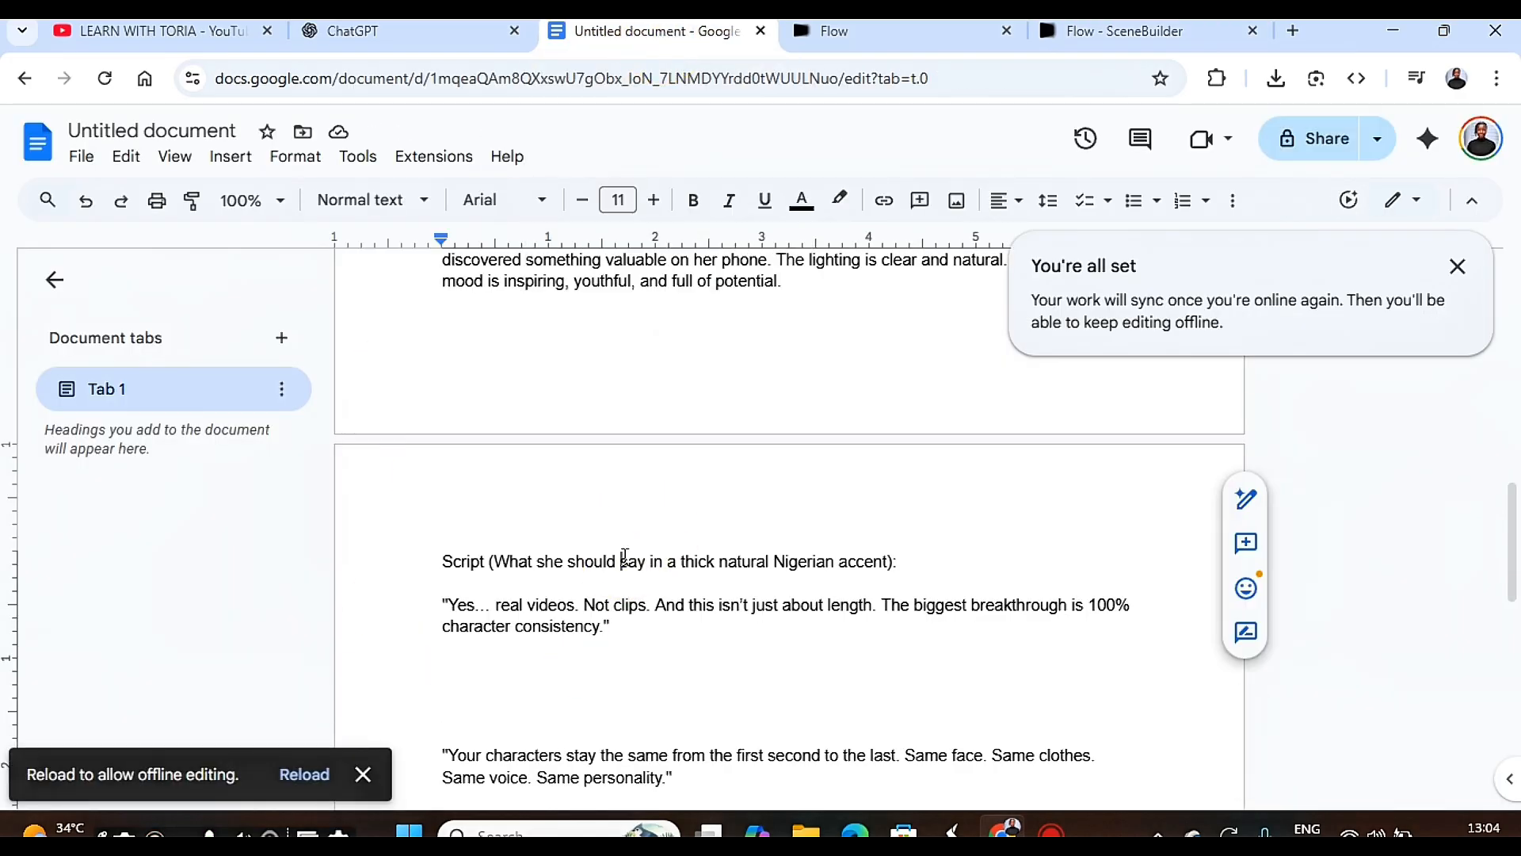
{"action": "scroll", "coordinate": [625, 557], "scroll_direction": "up", "scroll_amount": 8}
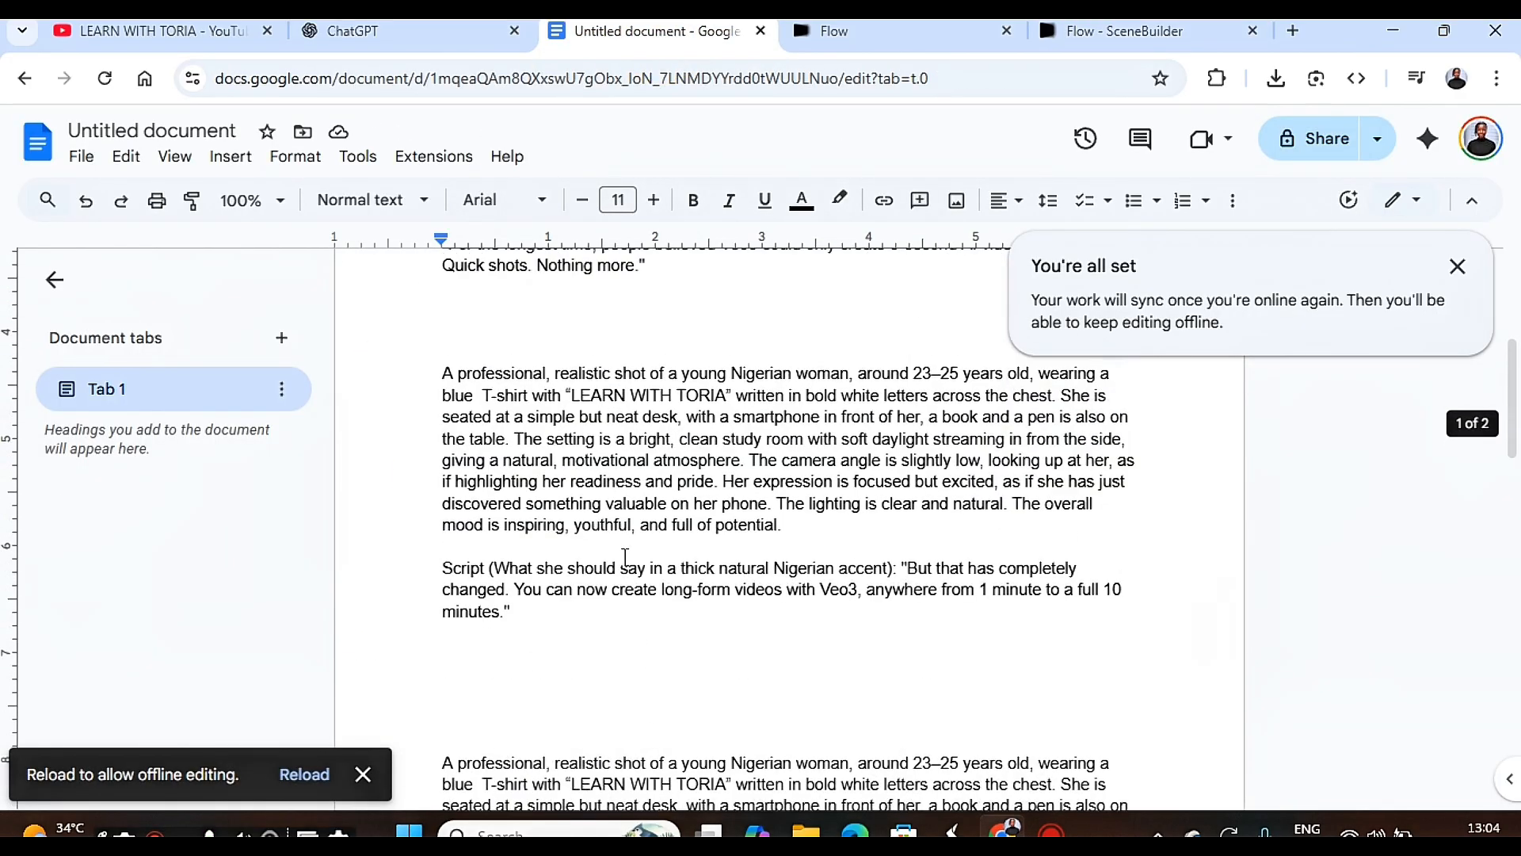
{"action": "scroll", "coordinate": [625, 557], "scroll_direction": "up", "scroll_amount": 4}
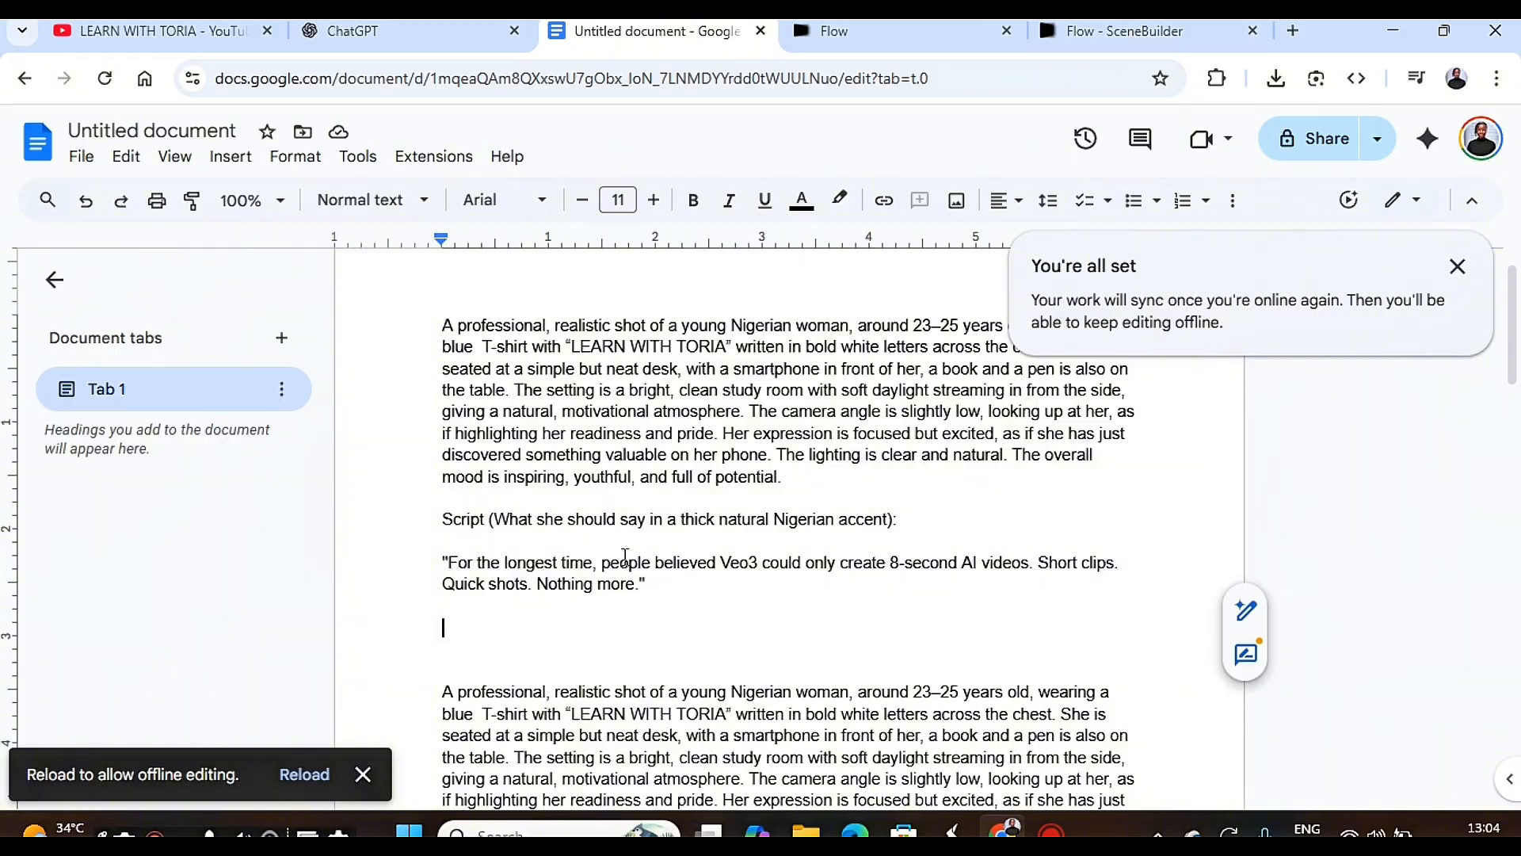
{"action": "scroll", "coordinate": [625, 557], "scroll_direction": "down", "scroll_amount": 2}
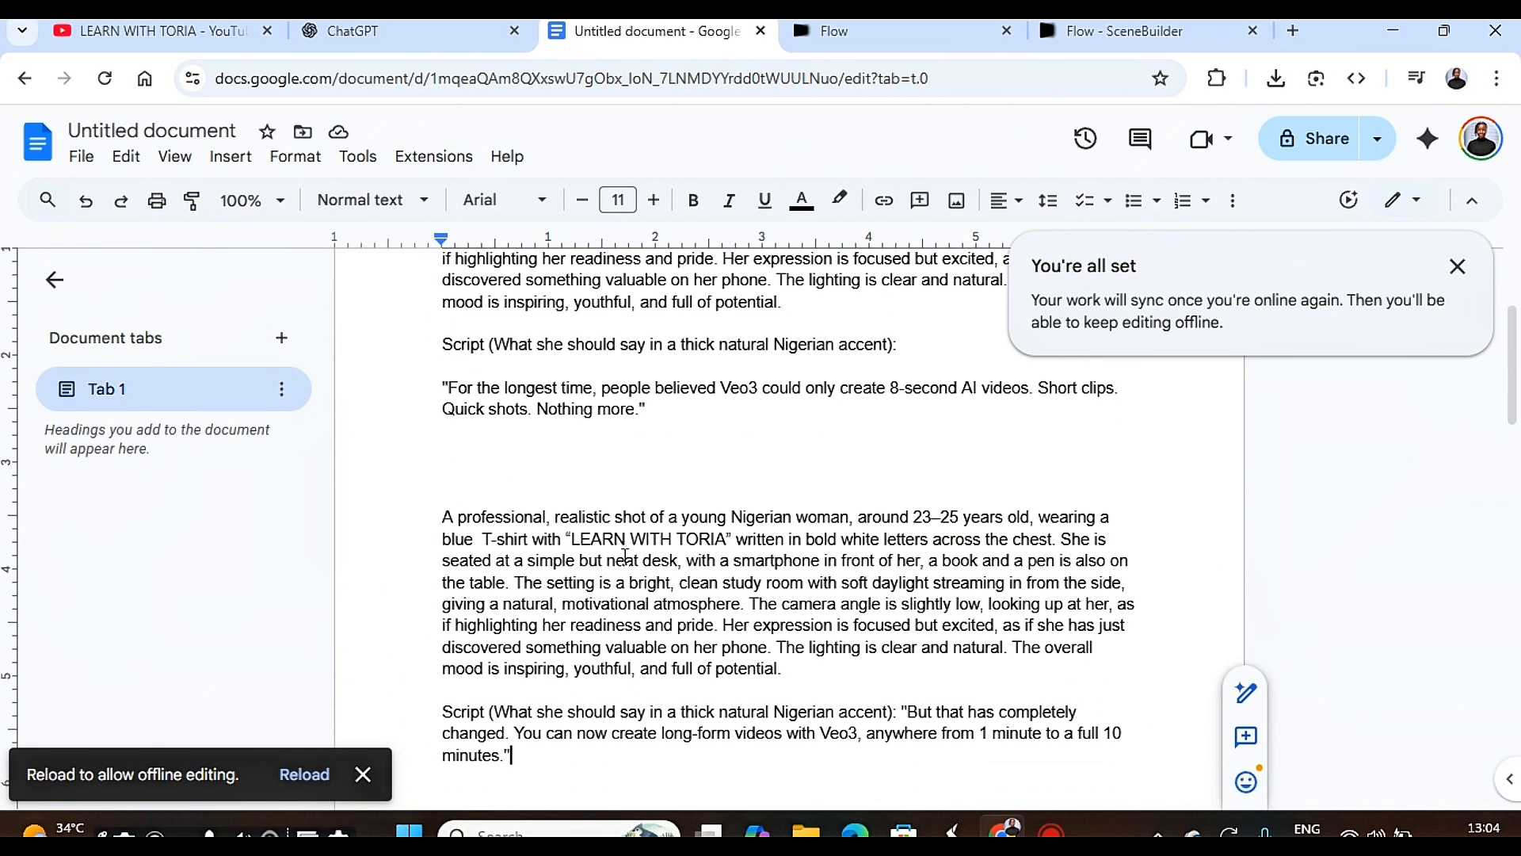
{"action": "left_click_drag", "start_coordinate": [441, 519], "coordinate": [513, 770]}
{"action": "key", "text": "ctrl+c"}
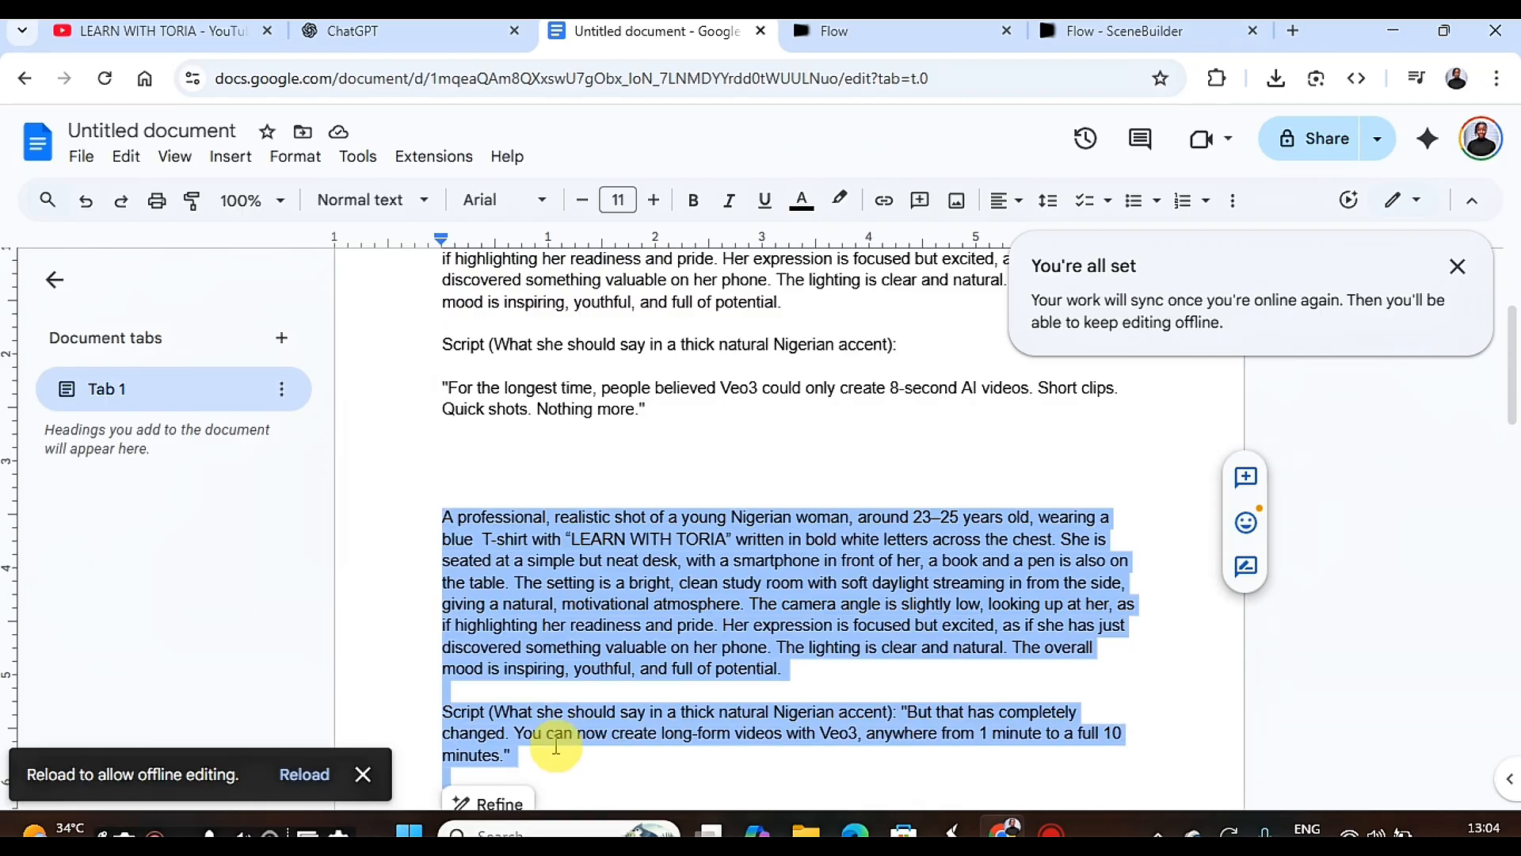
Switch back to the Flow Scenebuilder, paste the copied prompt as the extended shot's description, and generate it.
{"action": "left_click", "coordinate": [1125, 30]}
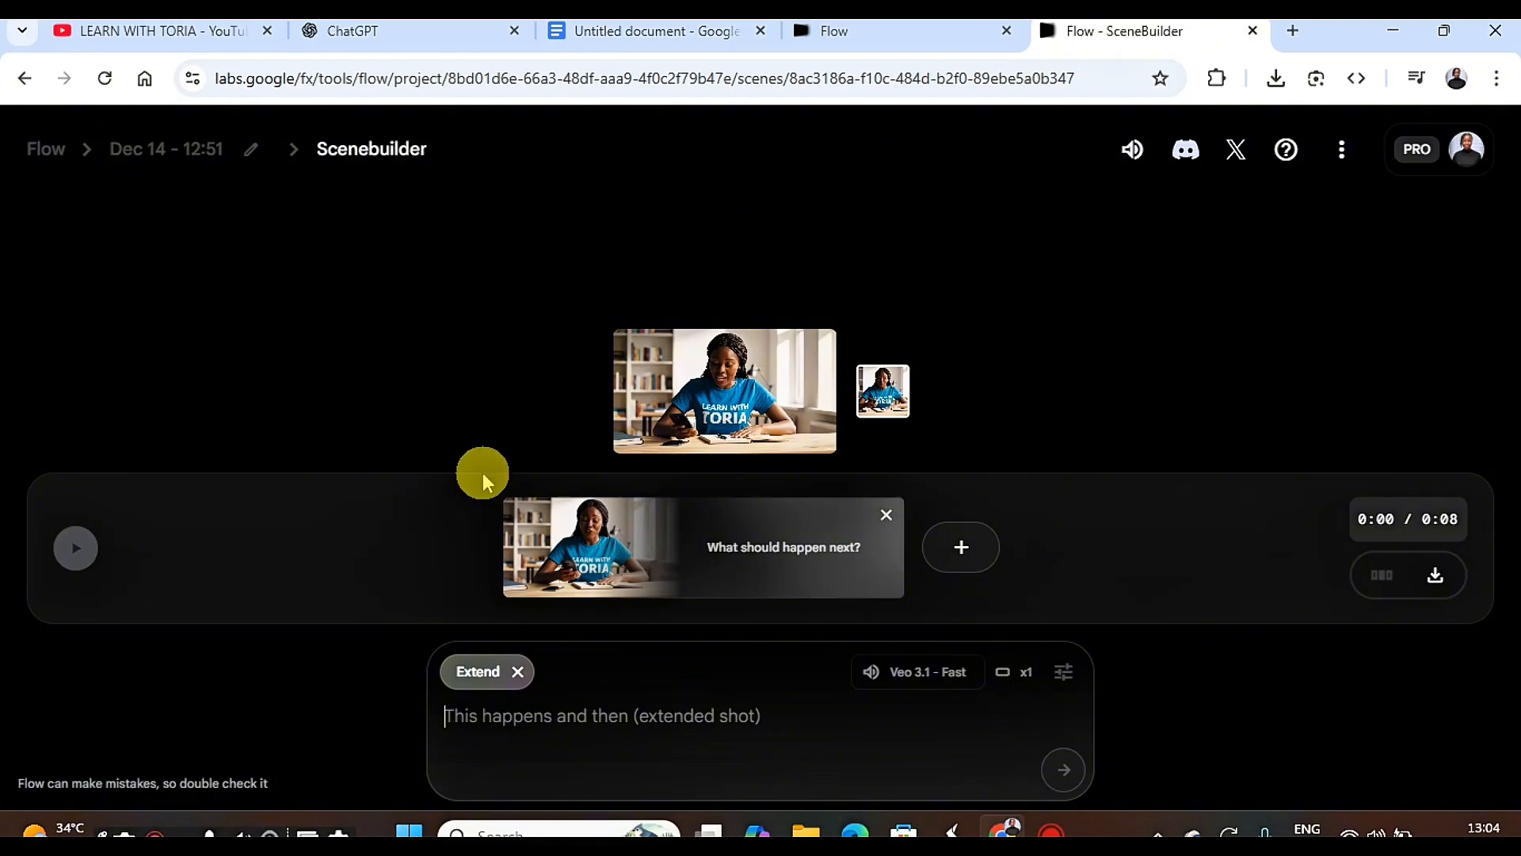
{"action": "right_click", "coordinate": [462, 713]}
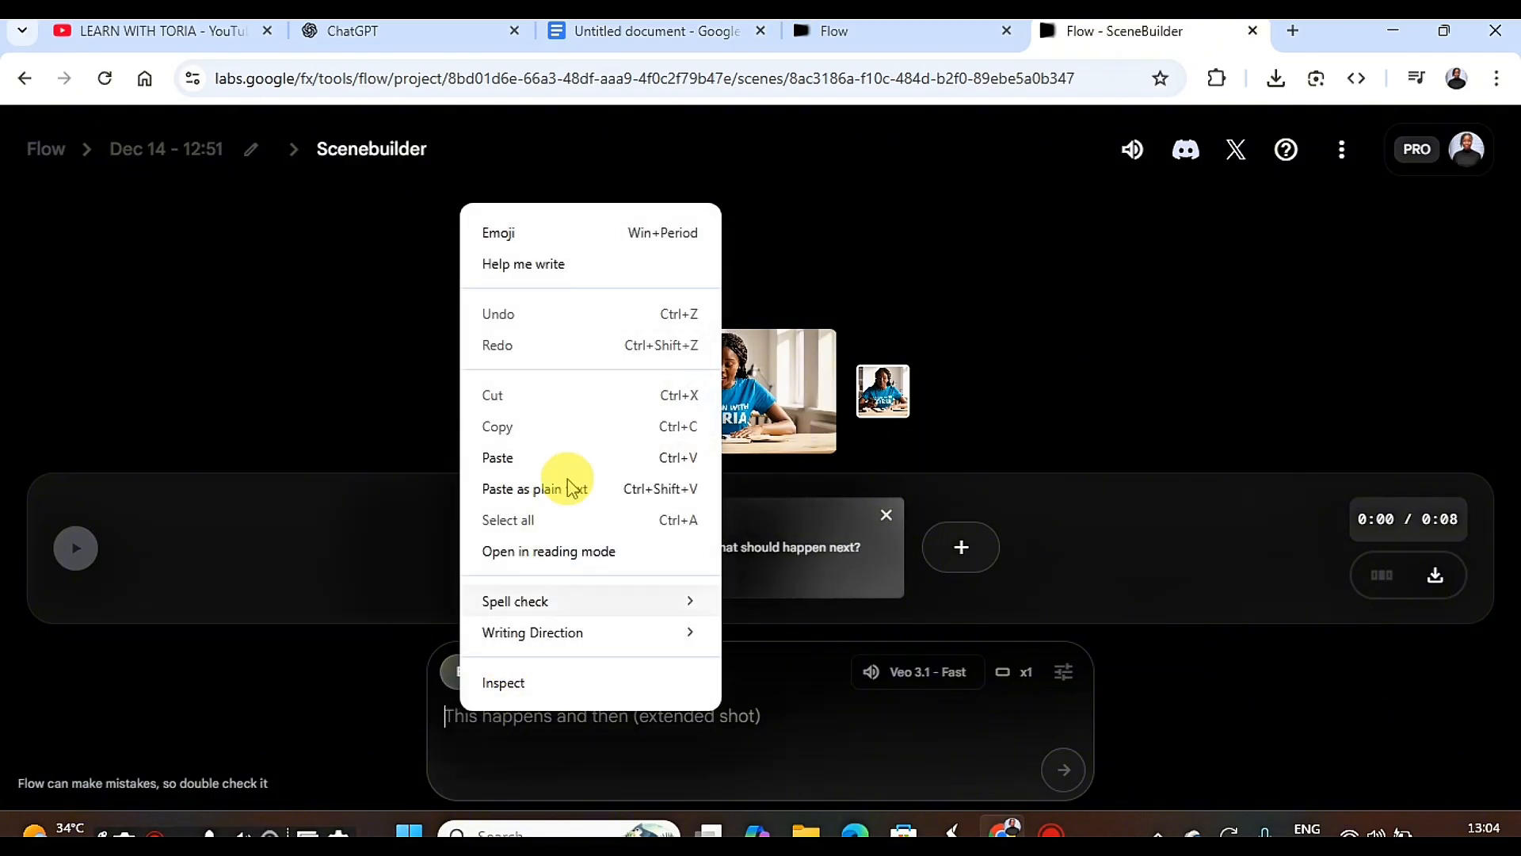
{"action": "left_click", "coordinate": [511, 457]}
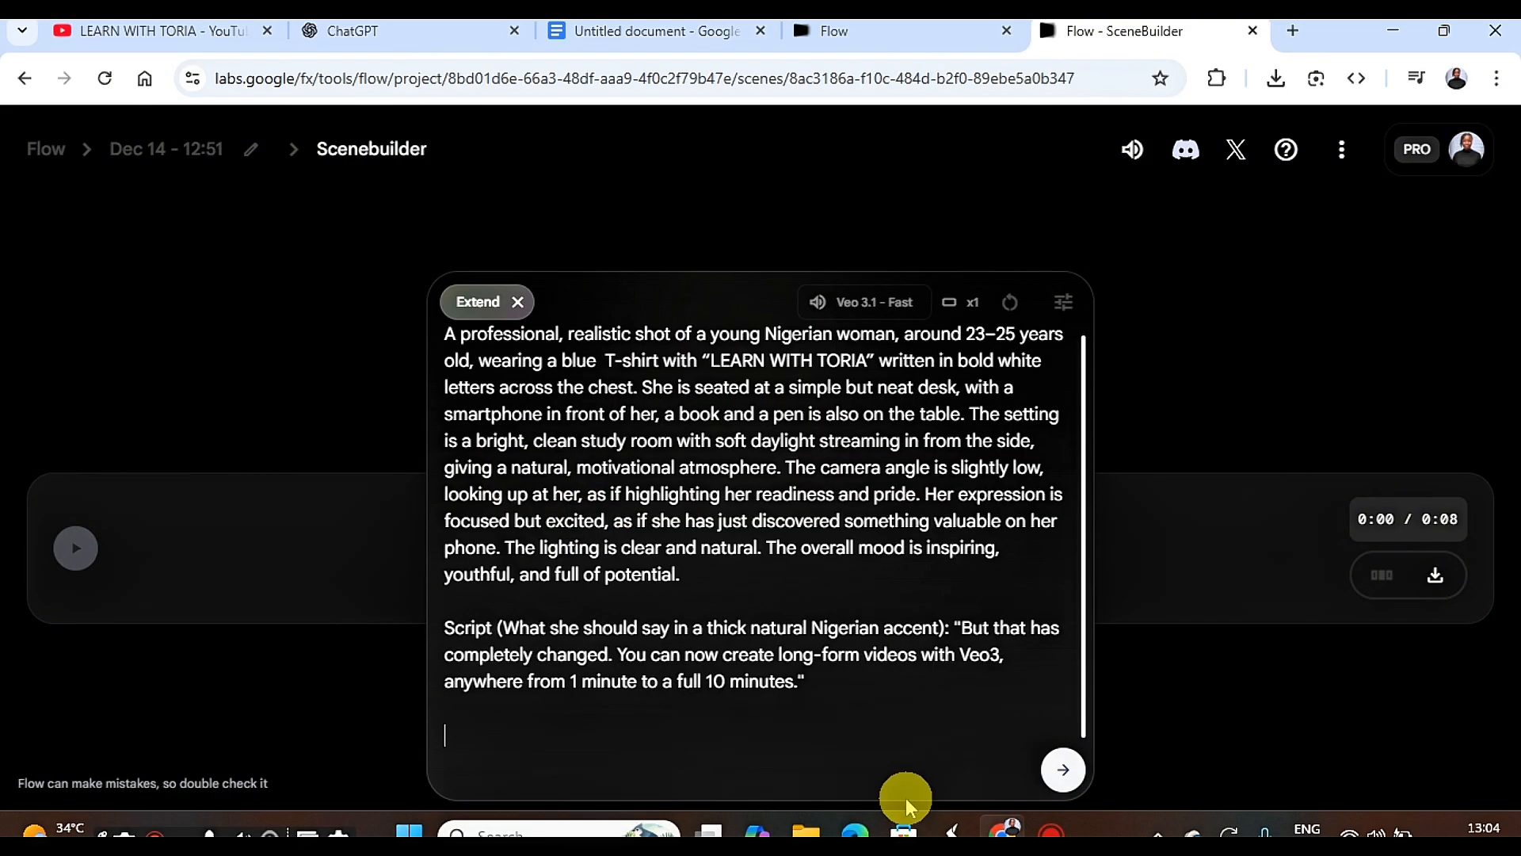
{"action": "left_click", "coordinate": [1065, 770]}
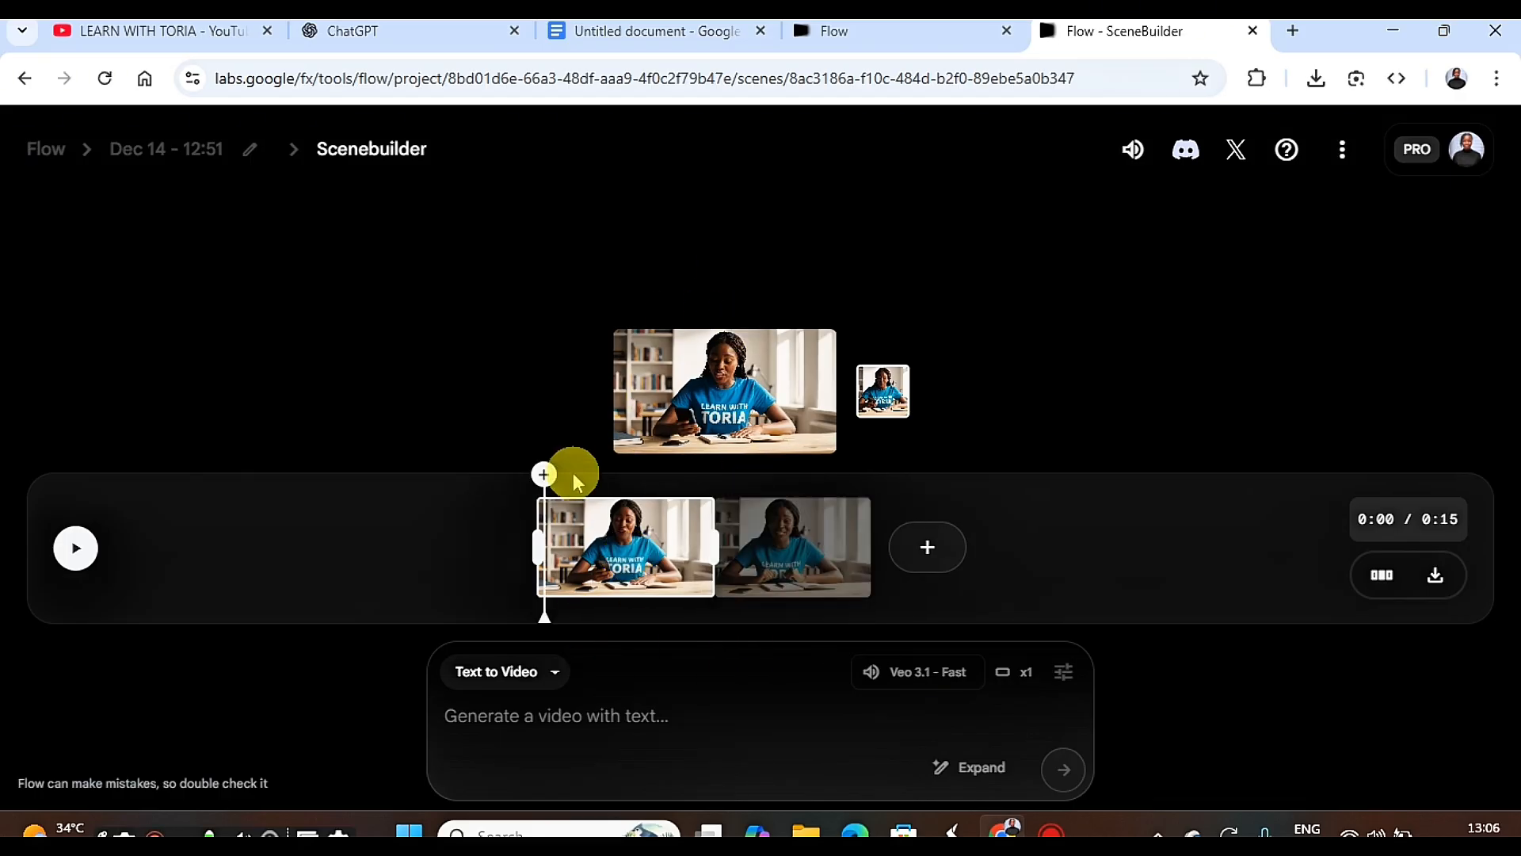
Return the playhead to the start of the timeline and play the two-clip scene.
{"action": "left_click_drag", "start_coordinate": [543, 475], "coordinate": [546, 549]}
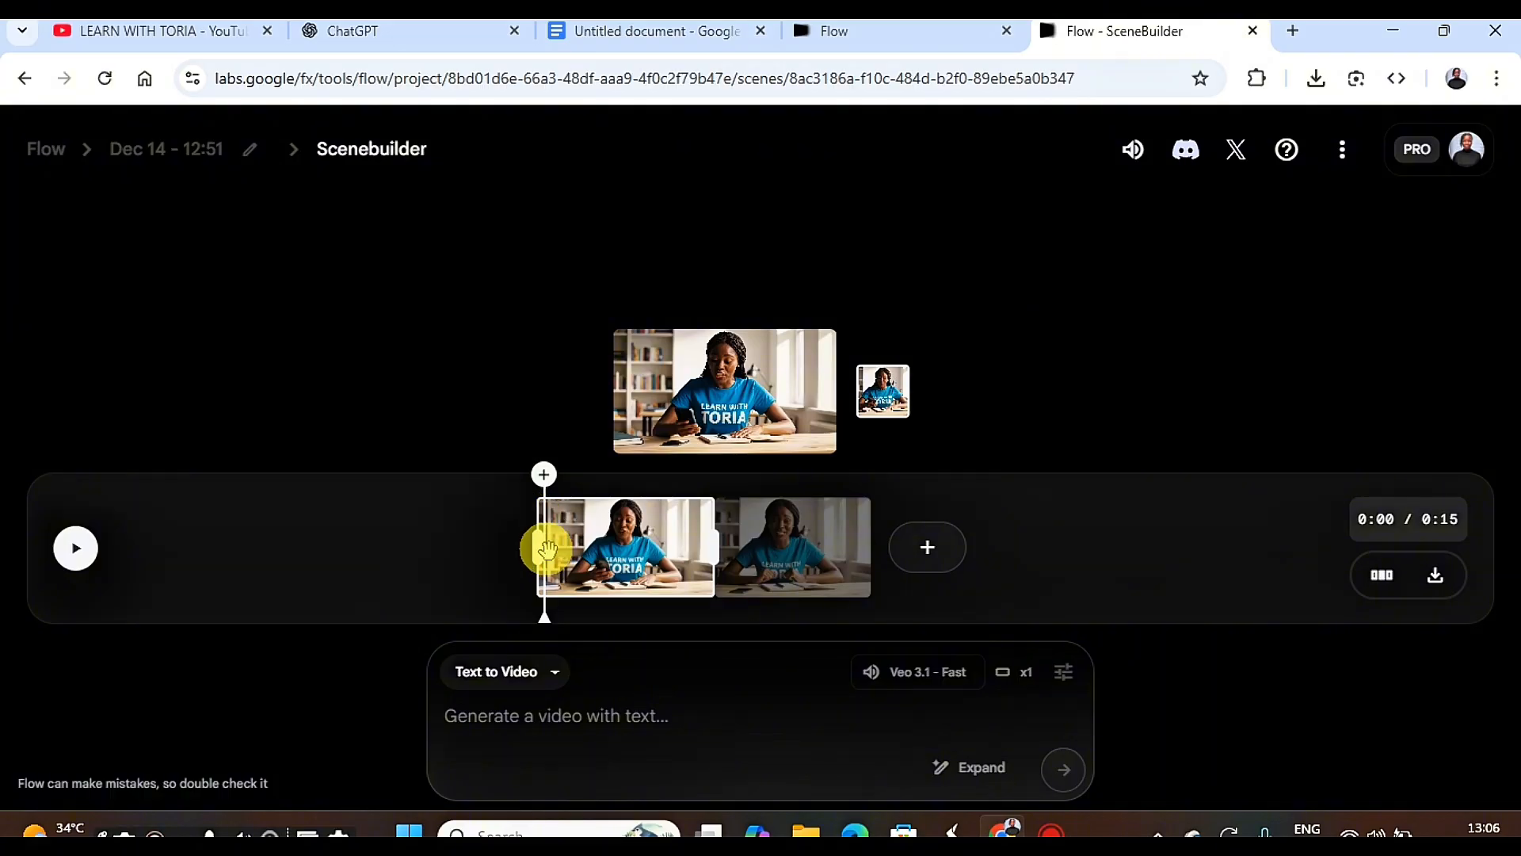
{"action": "left_click", "coordinate": [758, 538]}
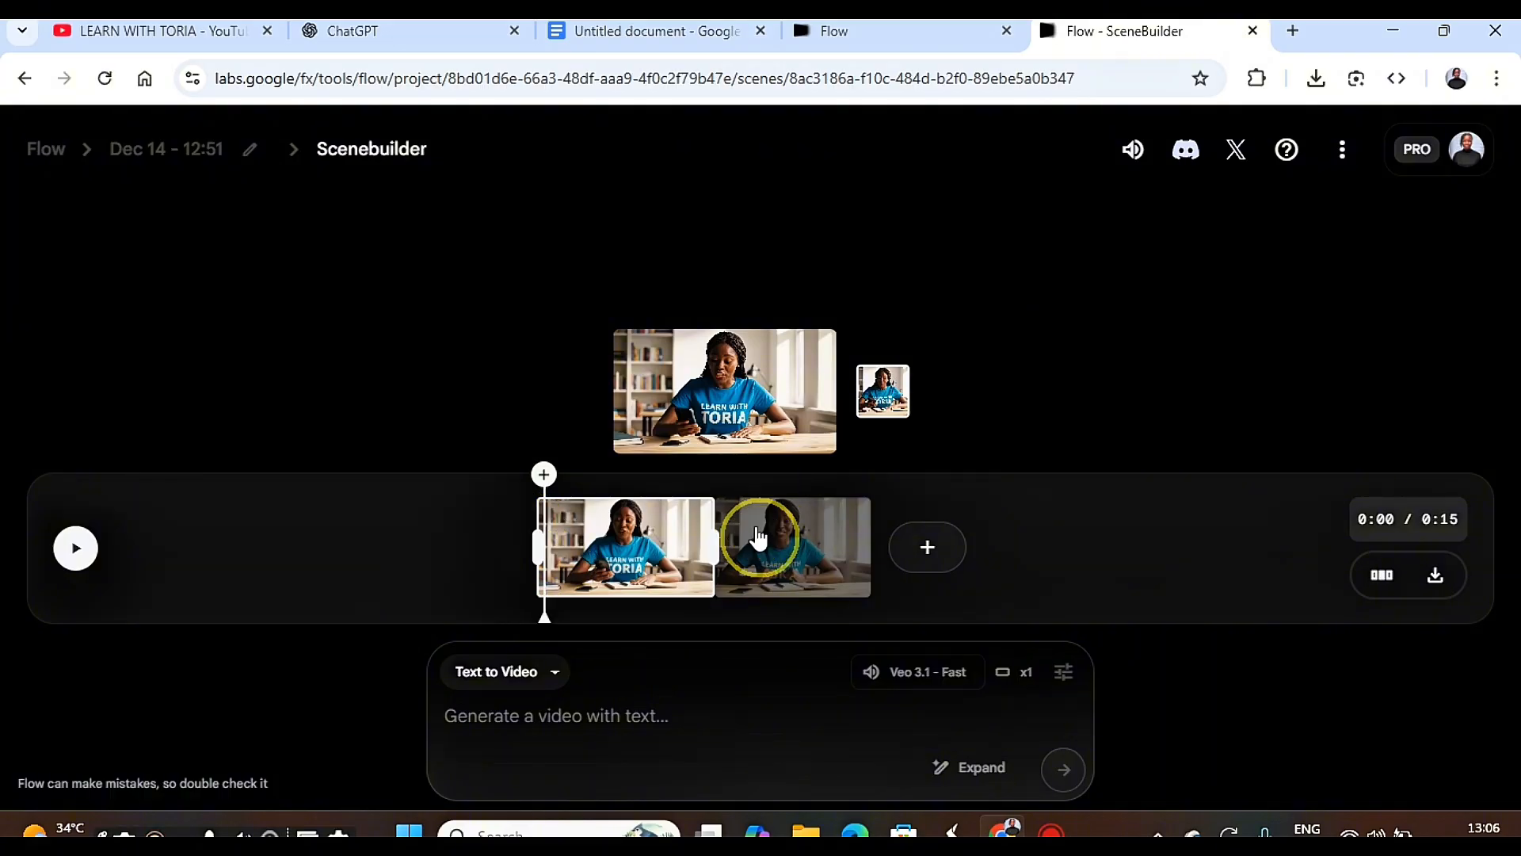
{"action": "left_click", "coordinate": [560, 544]}
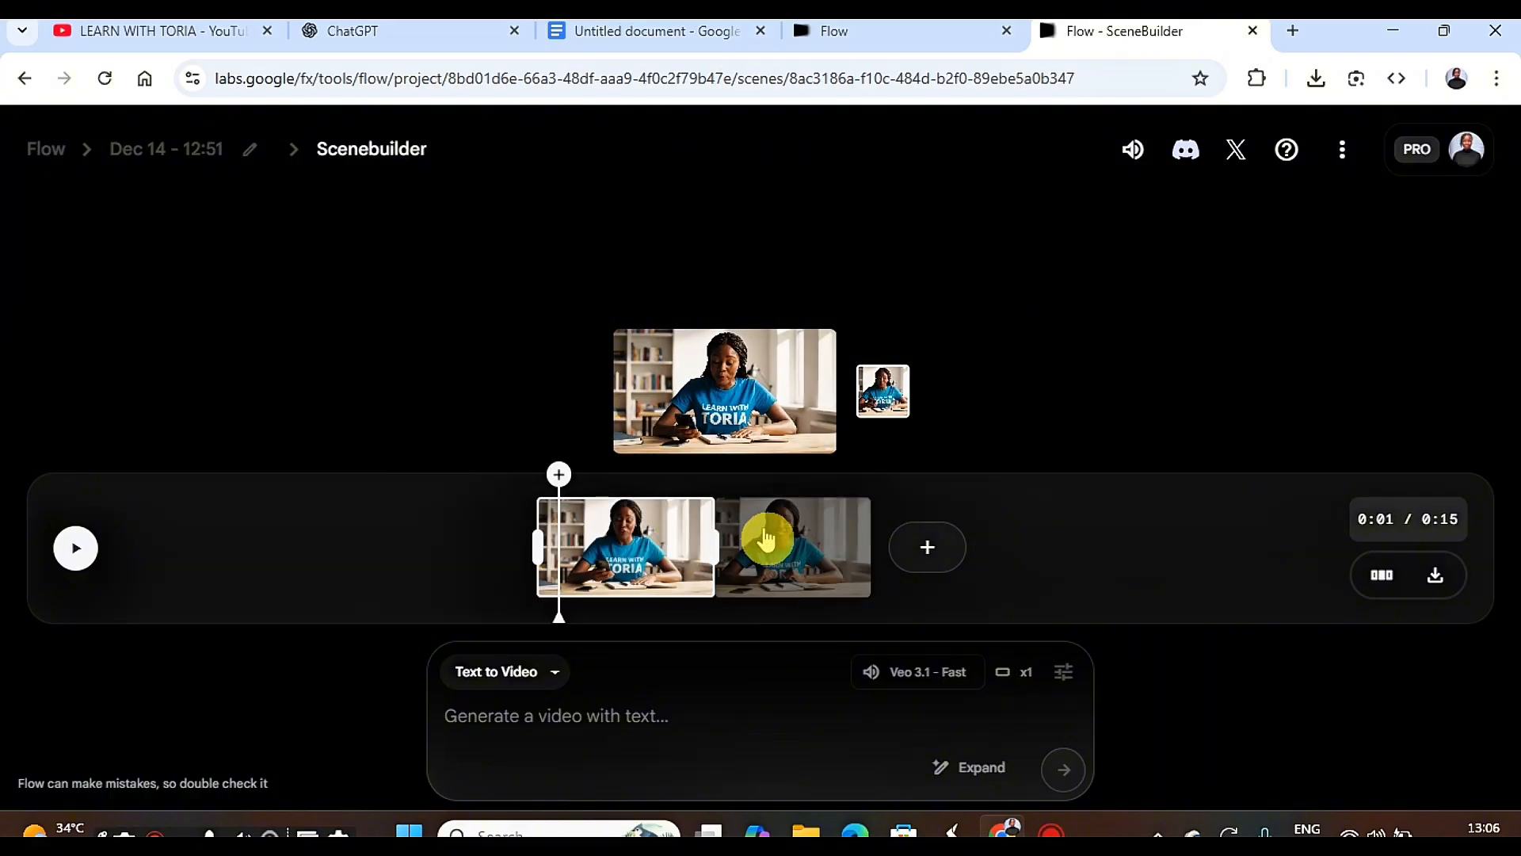
{"action": "left_click", "coordinate": [765, 539]}
{"action": "left_click", "coordinate": [561, 546]}
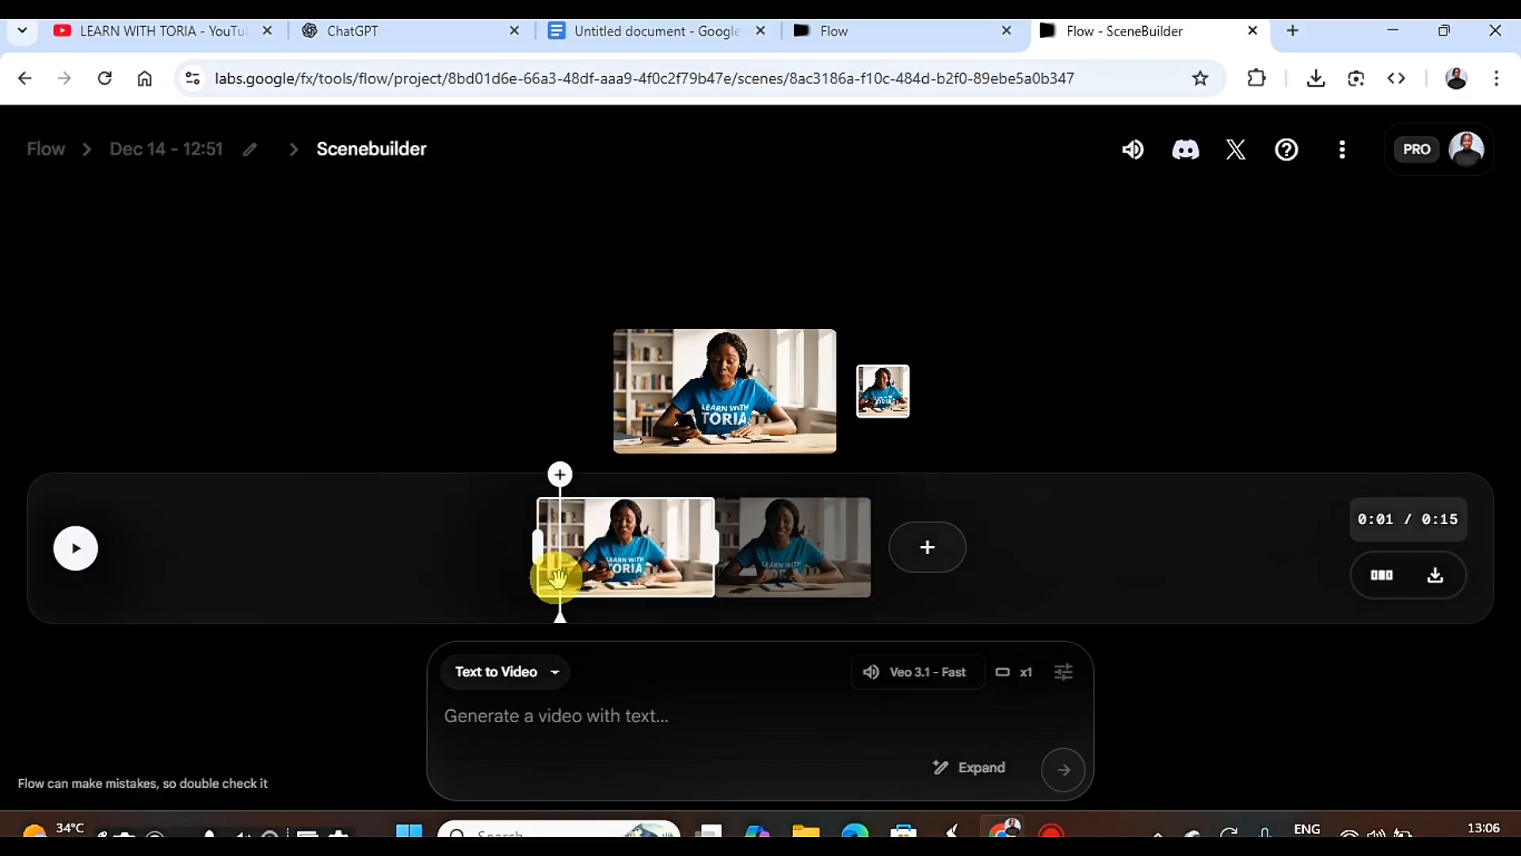
{"action": "left_click_drag", "start_coordinate": [557, 579], "coordinate": [526, 577]}
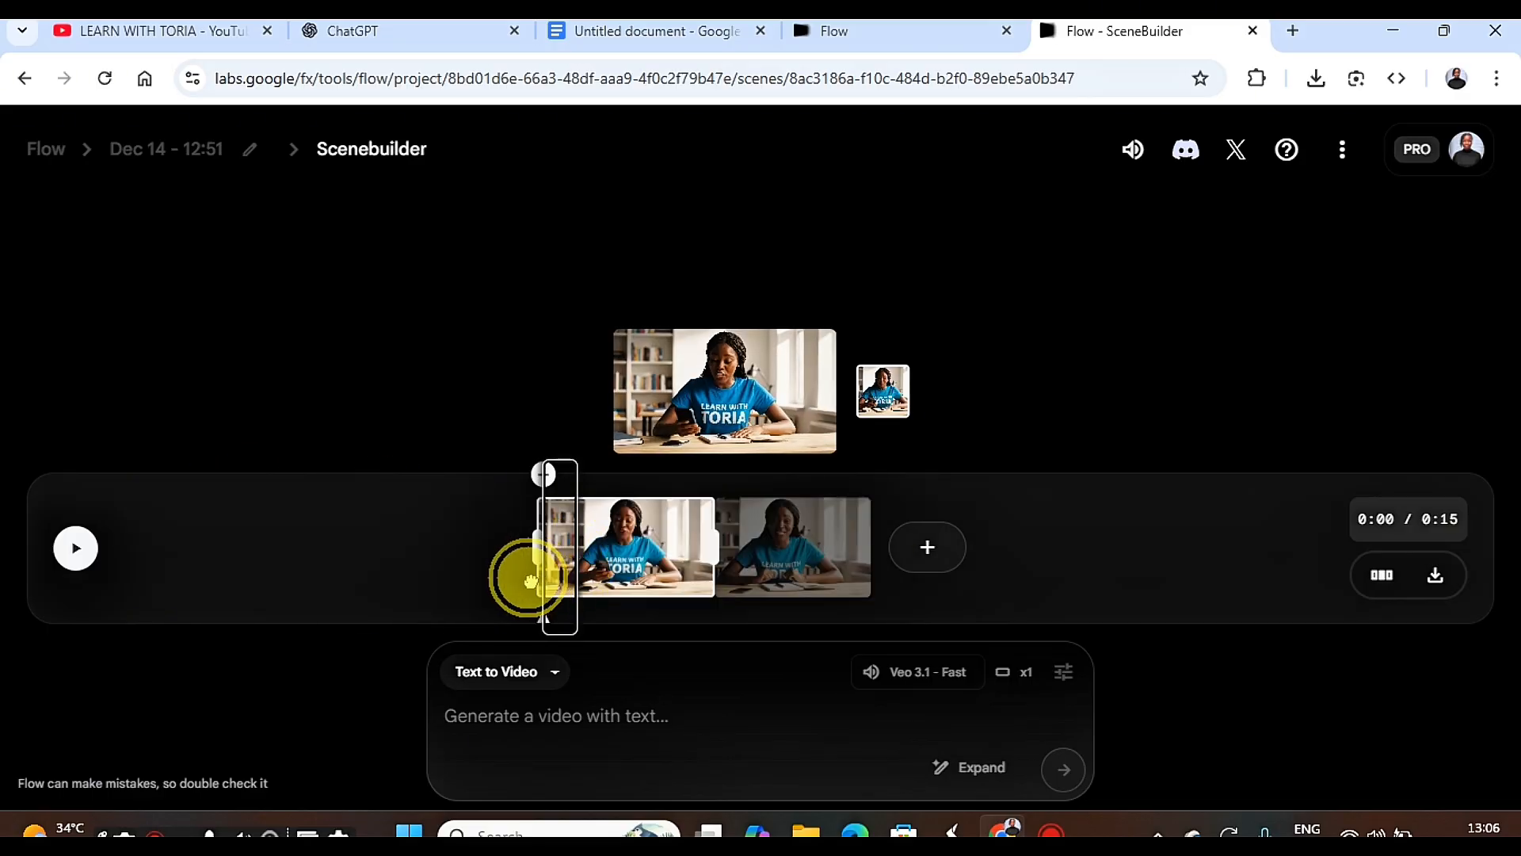
{"action": "left_click", "coordinate": [52, 562]}
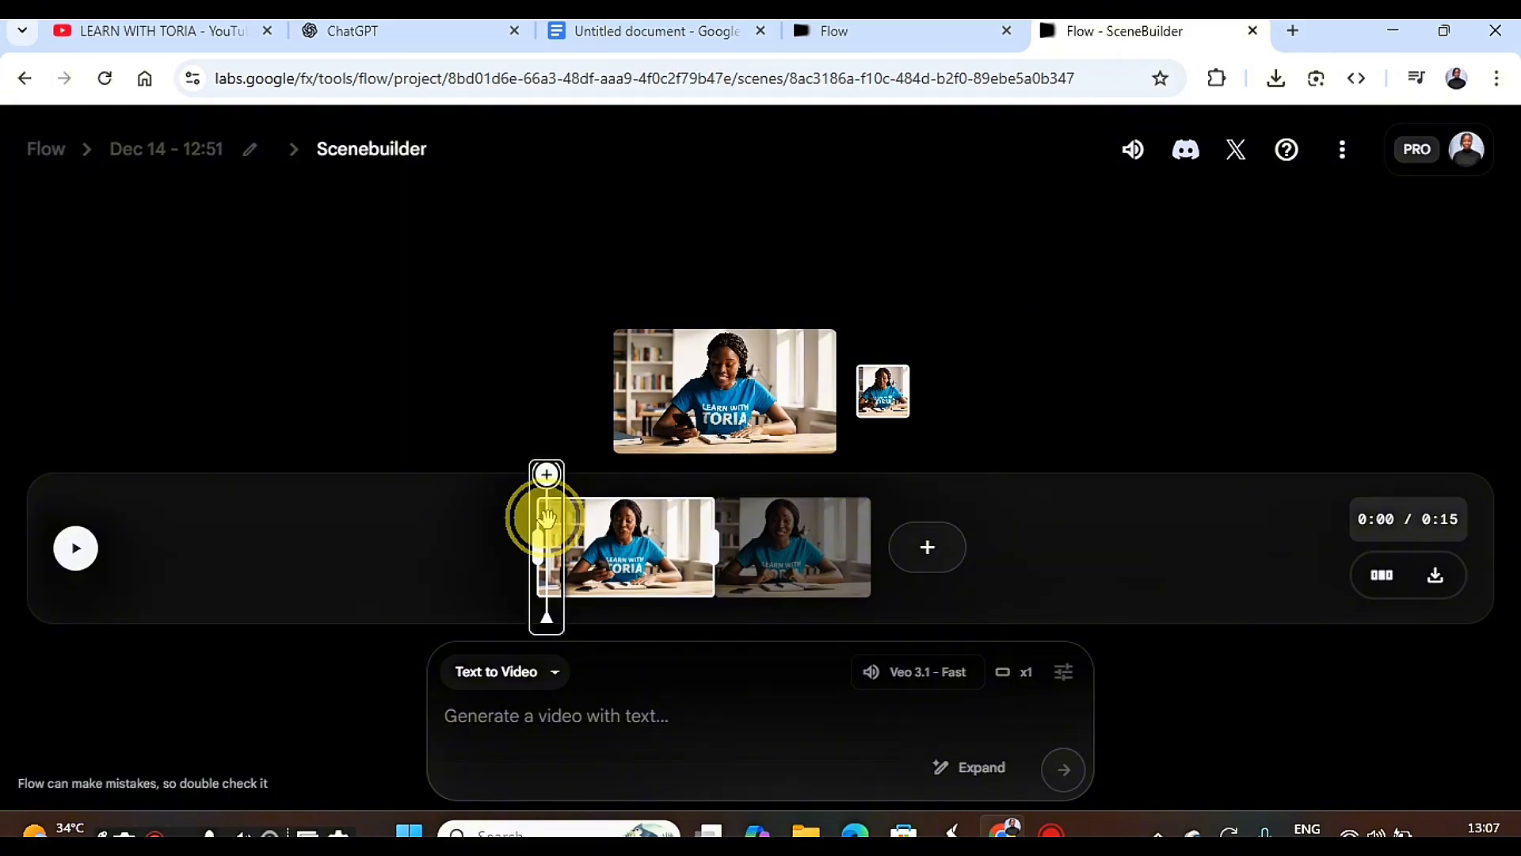
Scrub through the extended second clip to examine its last seconds and the transition from the first clip.
{"action": "left_click_drag", "start_coordinate": [546, 519], "coordinate": [841, 538]}
{"action": "left_click", "coordinate": [838, 538]}
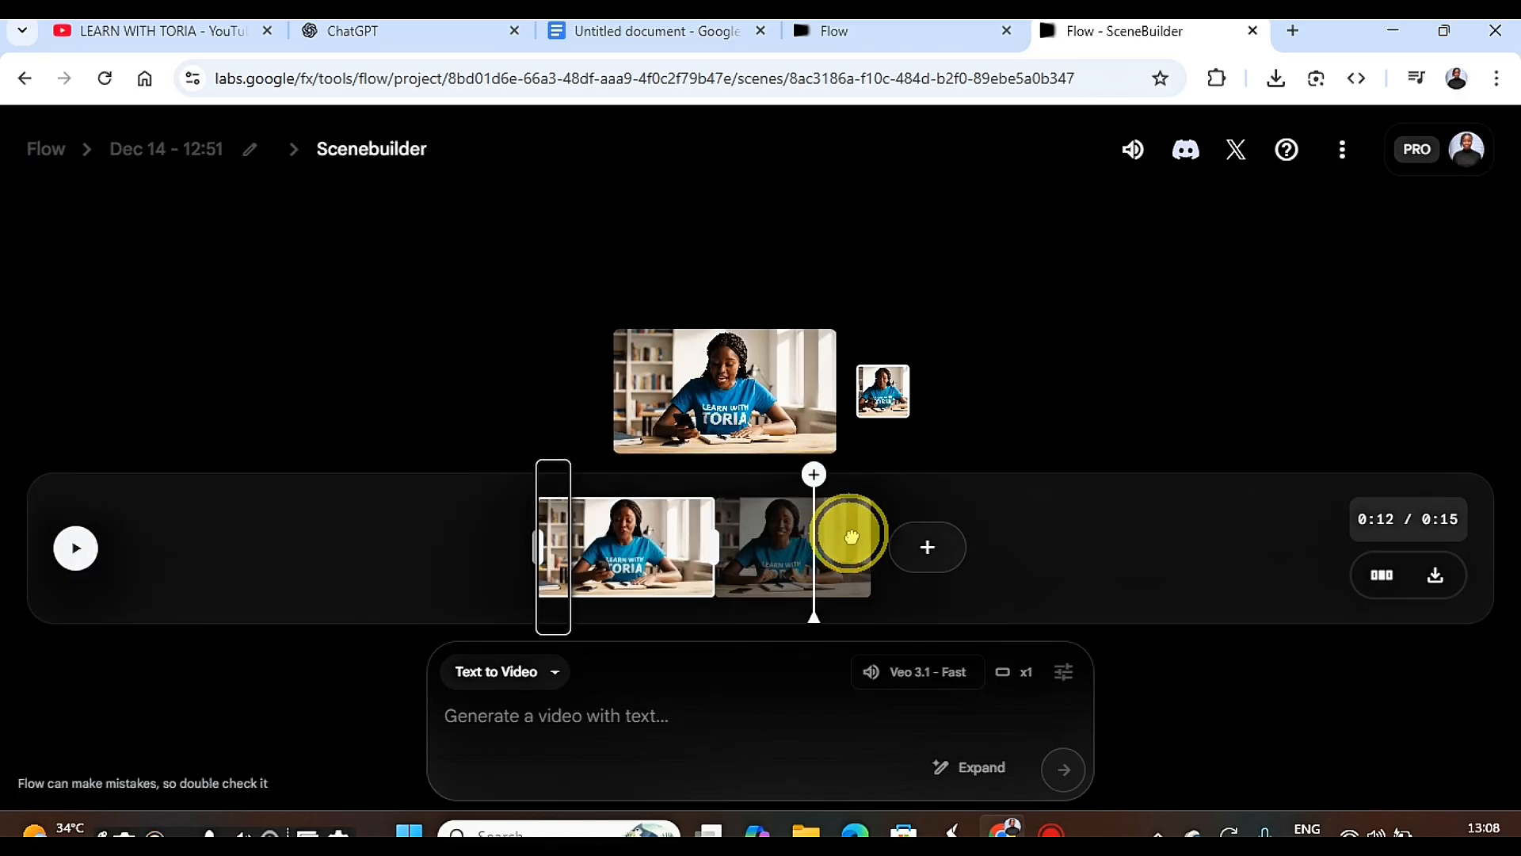
{"action": "left_click_drag", "start_coordinate": [848, 537], "coordinate": [891, 535]}
{"action": "left_click", "coordinate": [826, 541]}
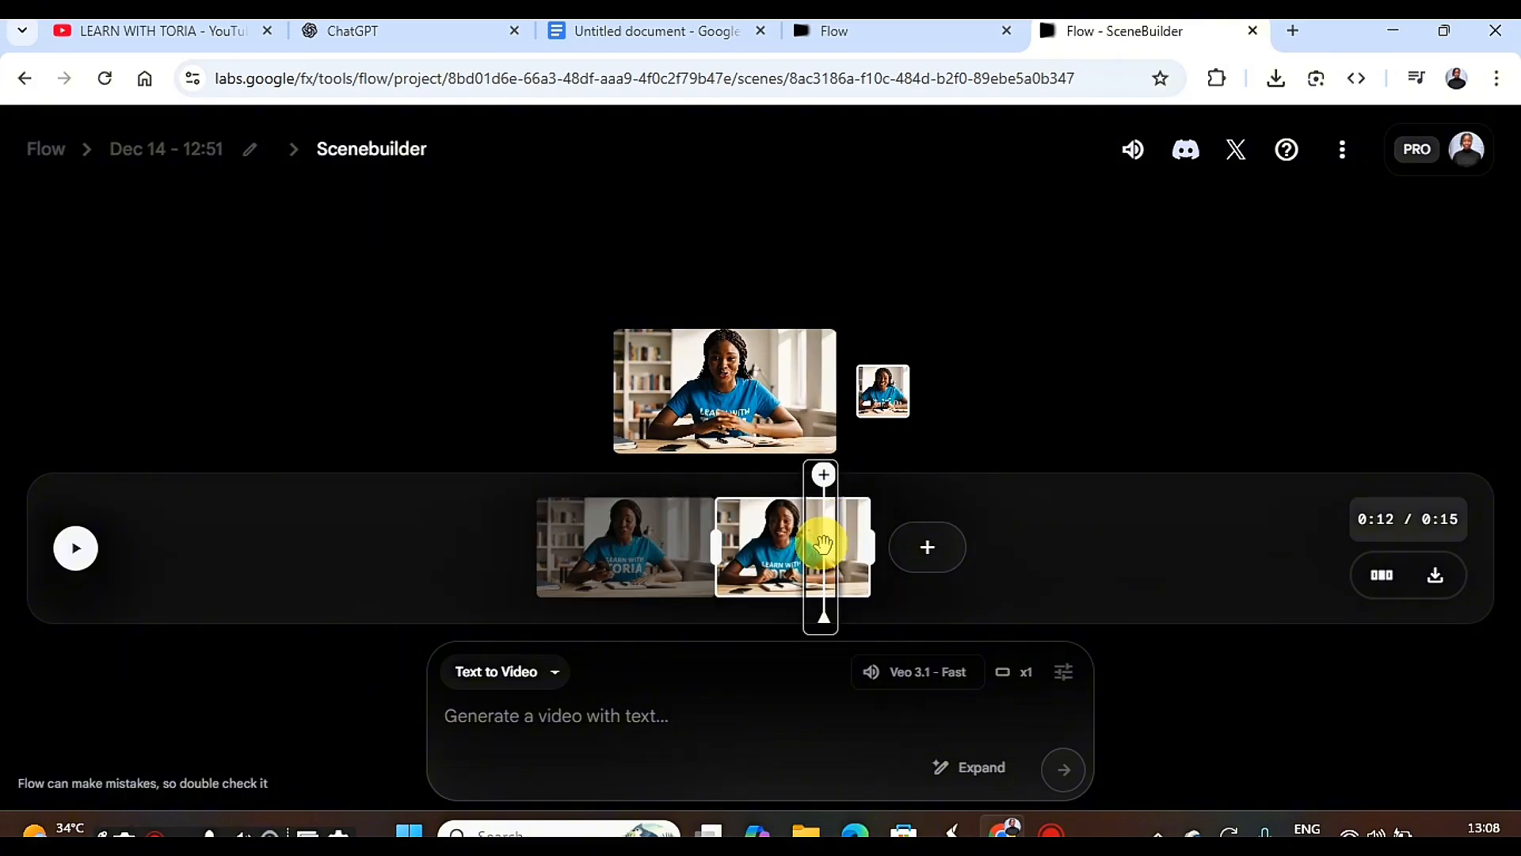
{"action": "left_click_drag", "start_coordinate": [822, 543], "coordinate": [876, 545]}
{"action": "left_click", "coordinate": [792, 539]}
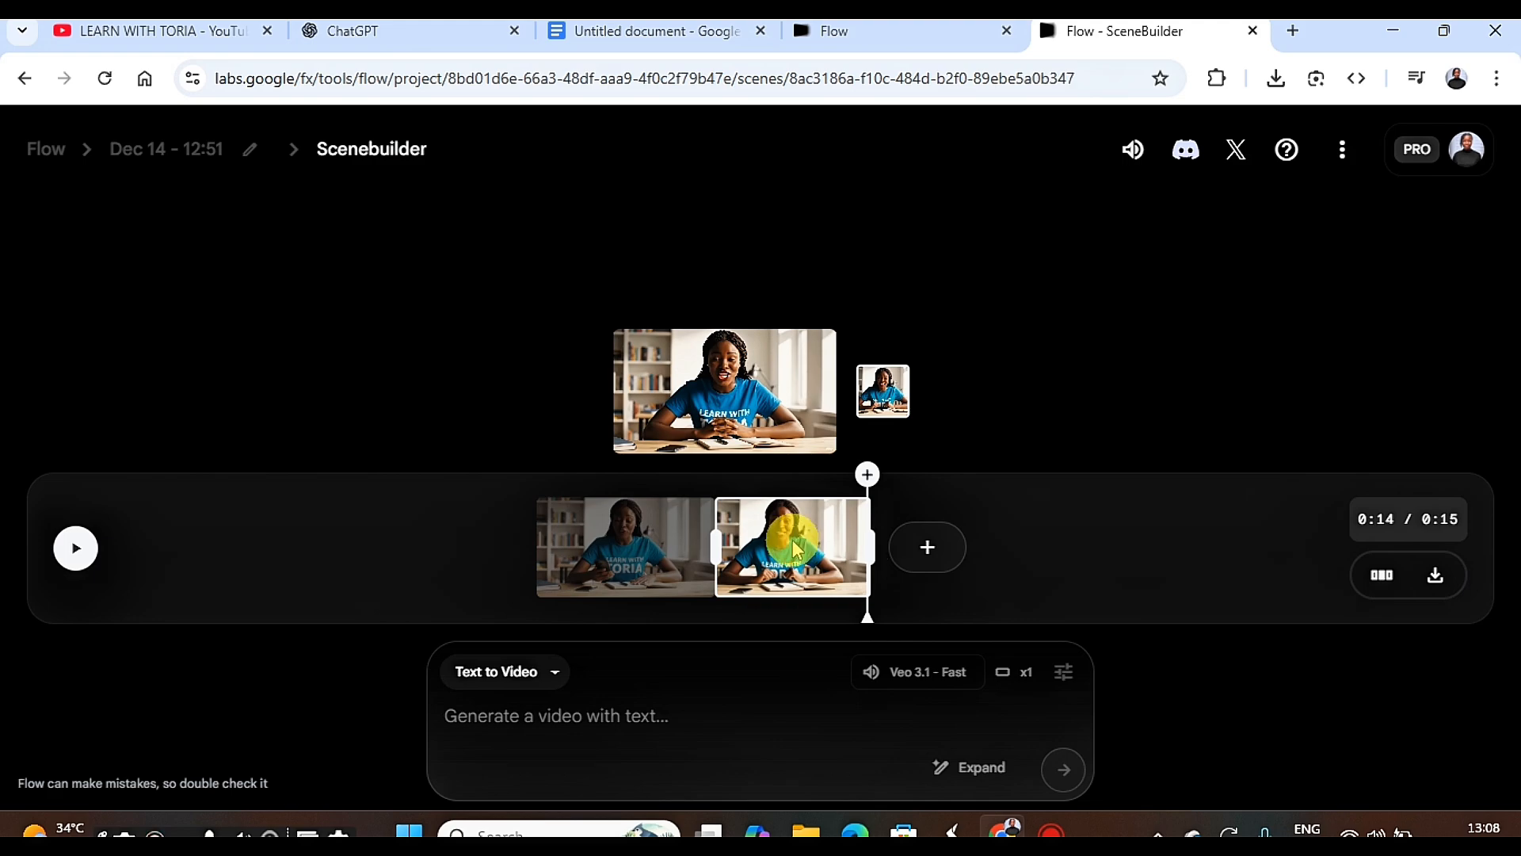
{"action": "left_click", "coordinate": [703, 550]}
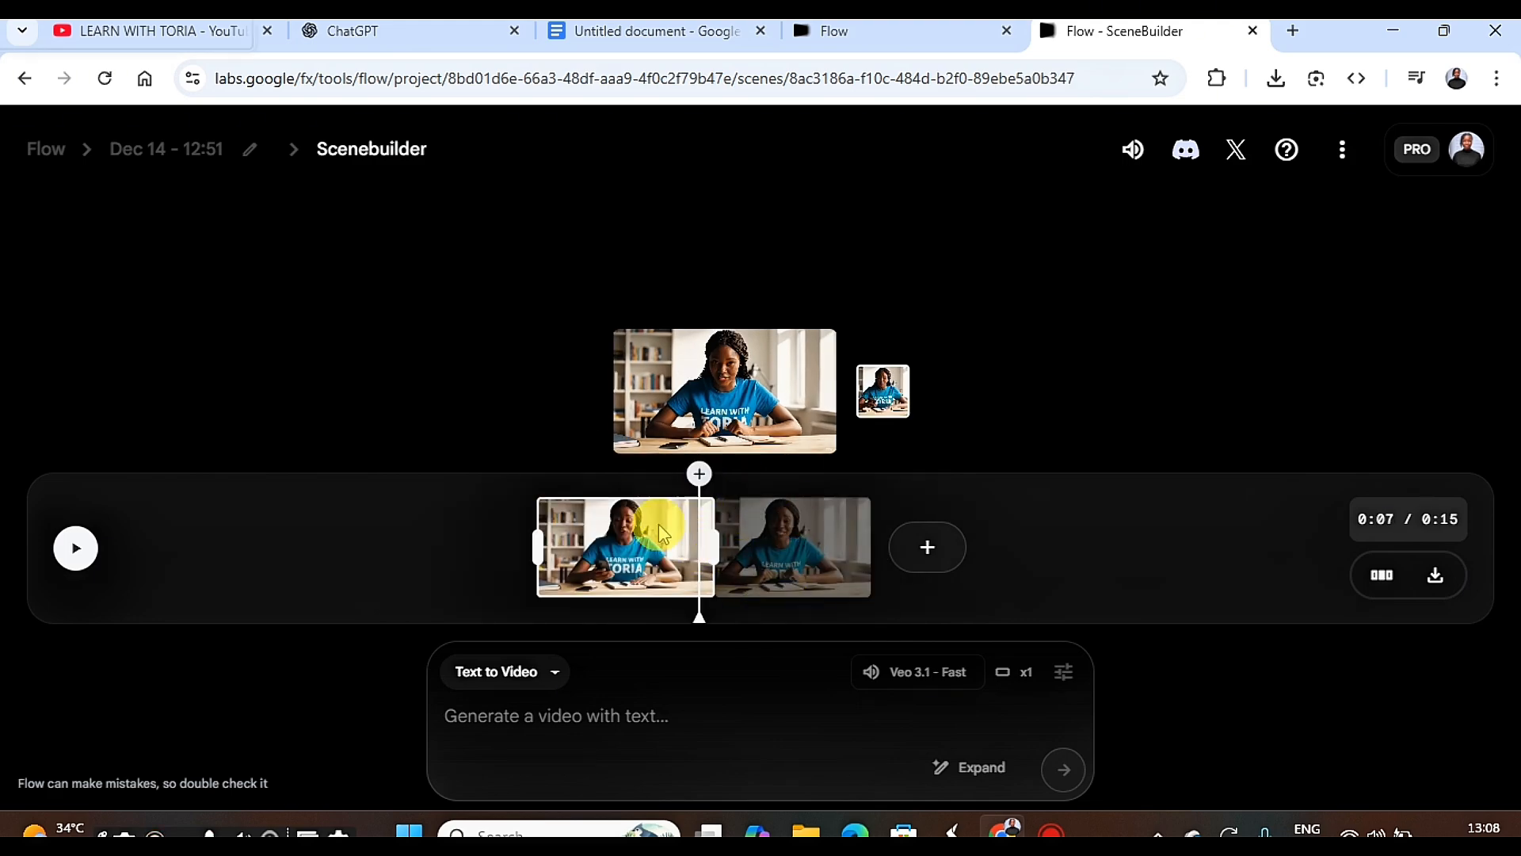
{"action": "left_click_drag", "start_coordinate": [700, 531], "coordinate": [852, 547]}
Extend the second clip with the pasted prompt whose script ends "And this isn't just about length.".
{"action": "left_click", "coordinate": [847, 564]}
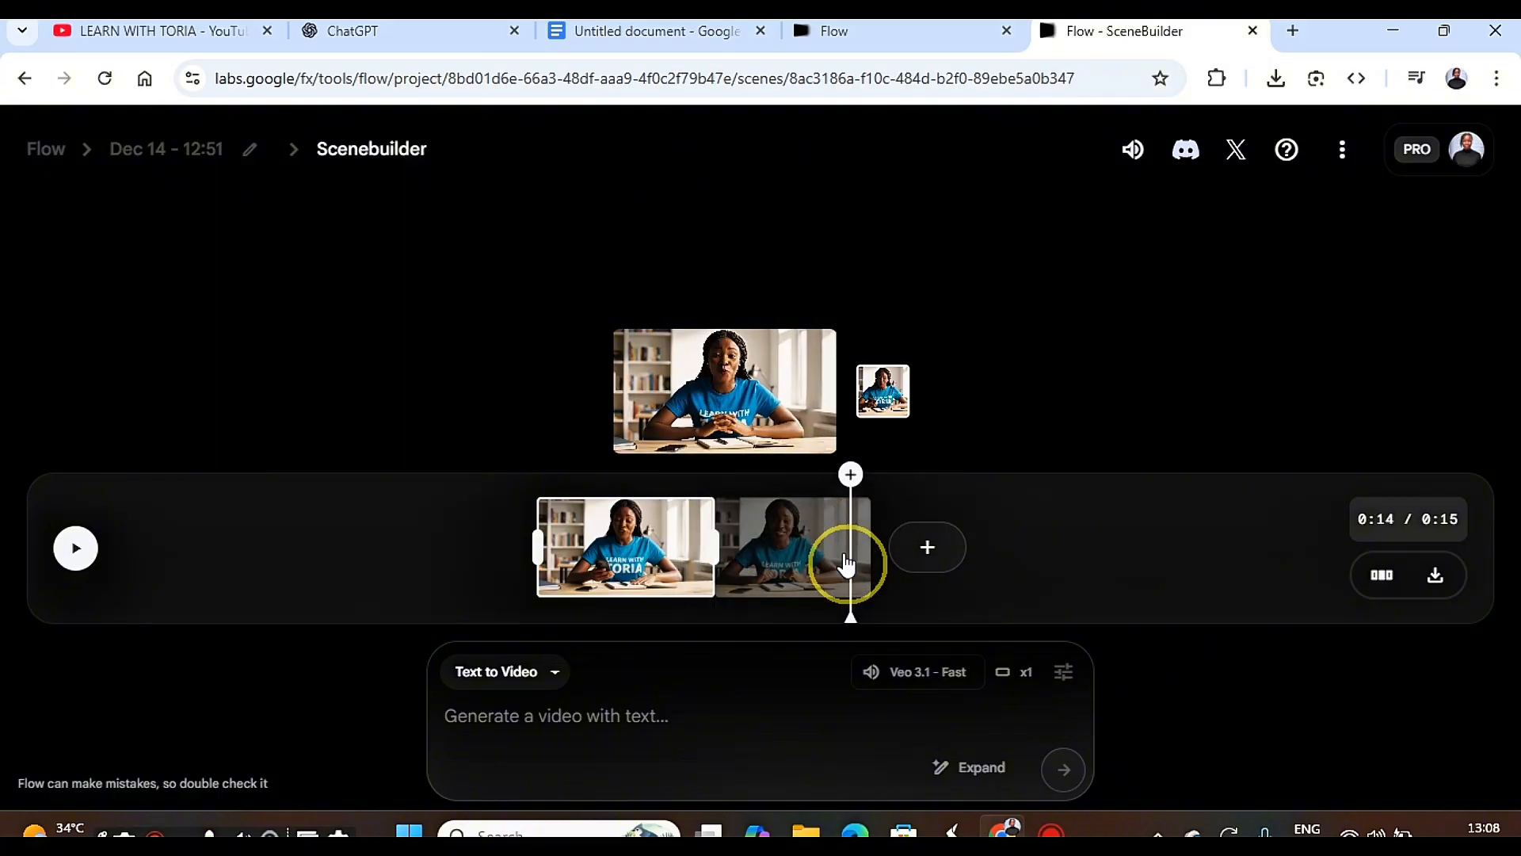
{"action": "left_click", "coordinate": [956, 551]}
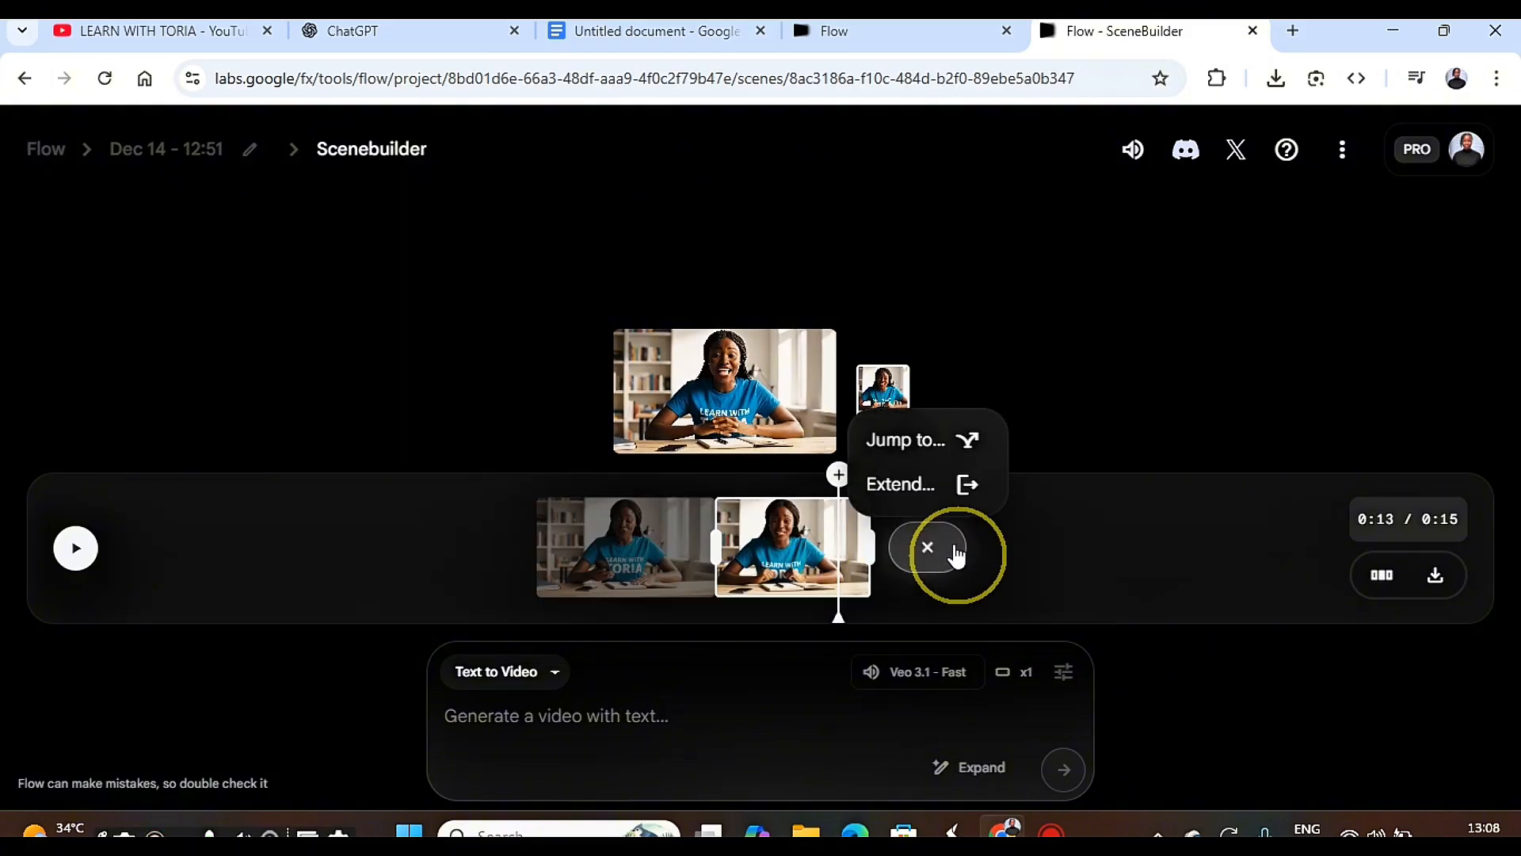
{"action": "left_click", "coordinate": [921, 498]}
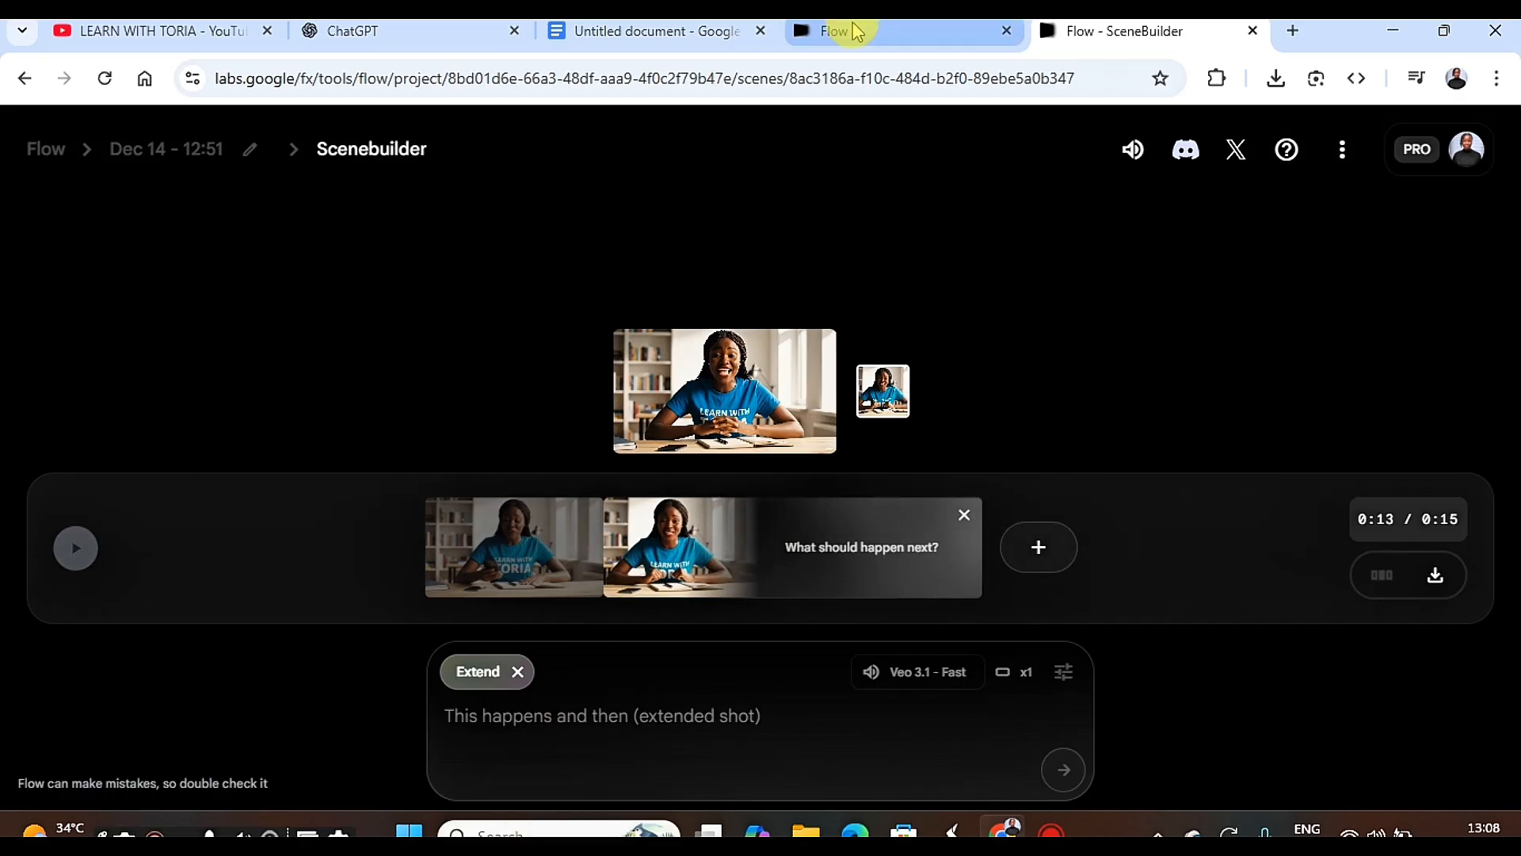
{"action": "key", "text": "ctrl+v"}
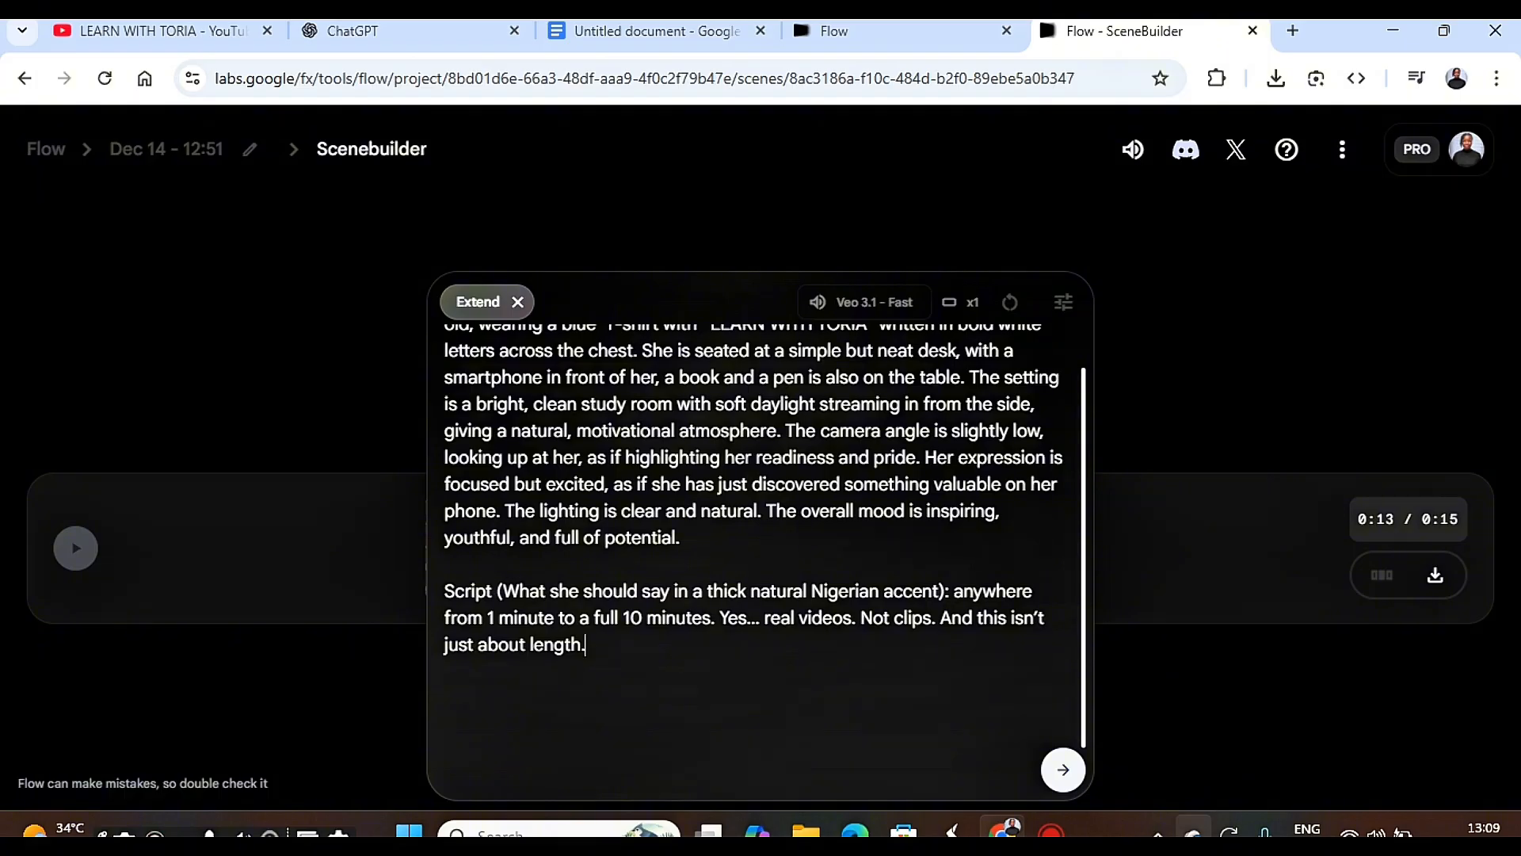
{"action": "left_click", "coordinate": [1062, 773]}
{"action": "left_click", "coordinate": [1062, 770]}
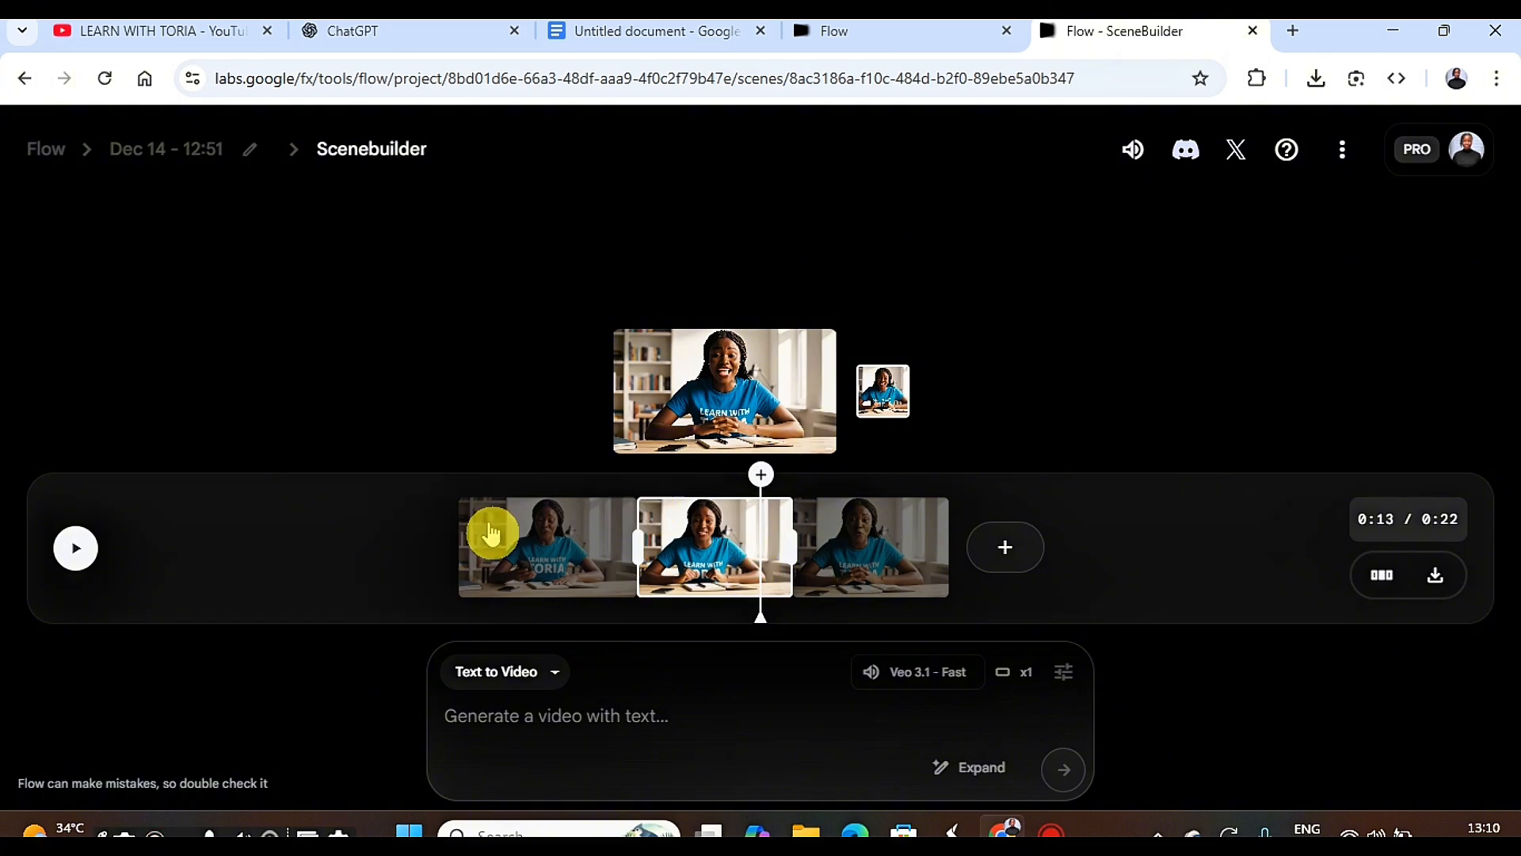
Play the scene to its end, and generate a Text to Video clip from the pasted "100% character consistency" prompt.
{"action": "left_click", "coordinate": [75, 547]}
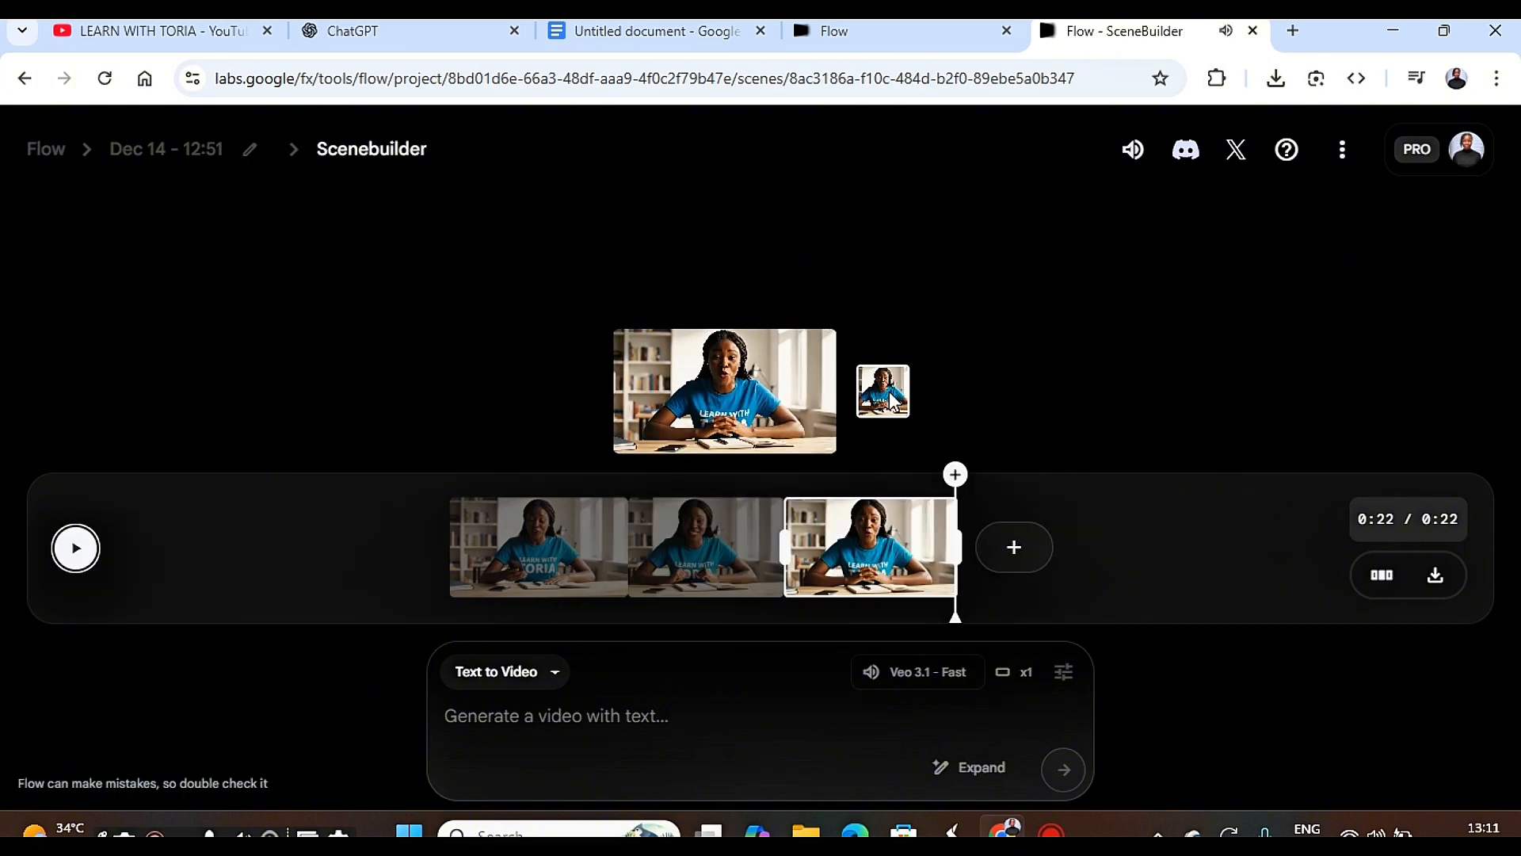
{"action": "left_click", "coordinate": [895, 334]}
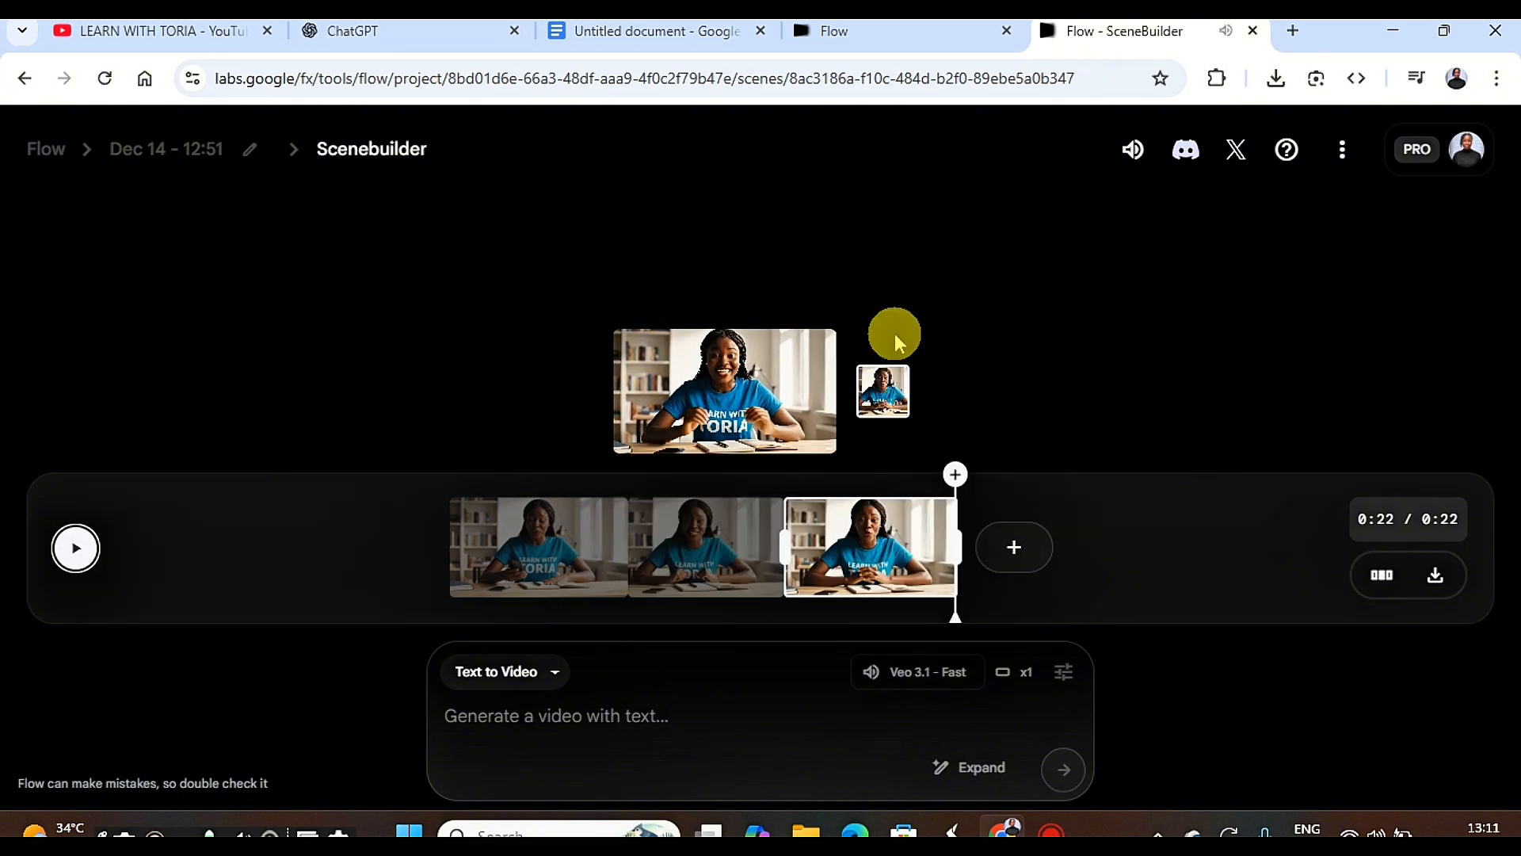
{"action": "right_click", "coordinate": [559, 702]}
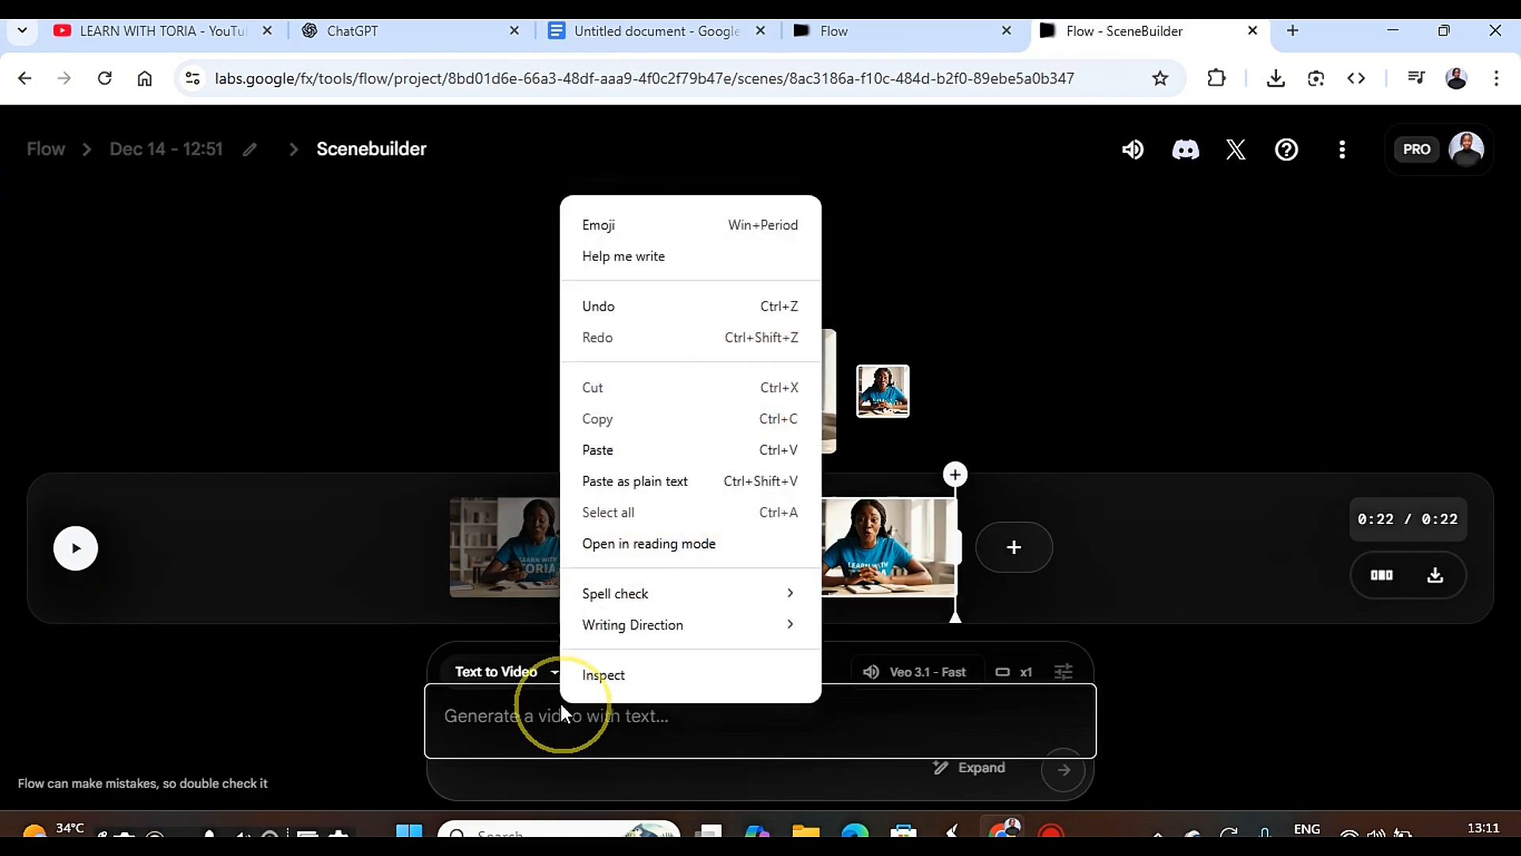
{"action": "left_click", "coordinate": [606, 449]}
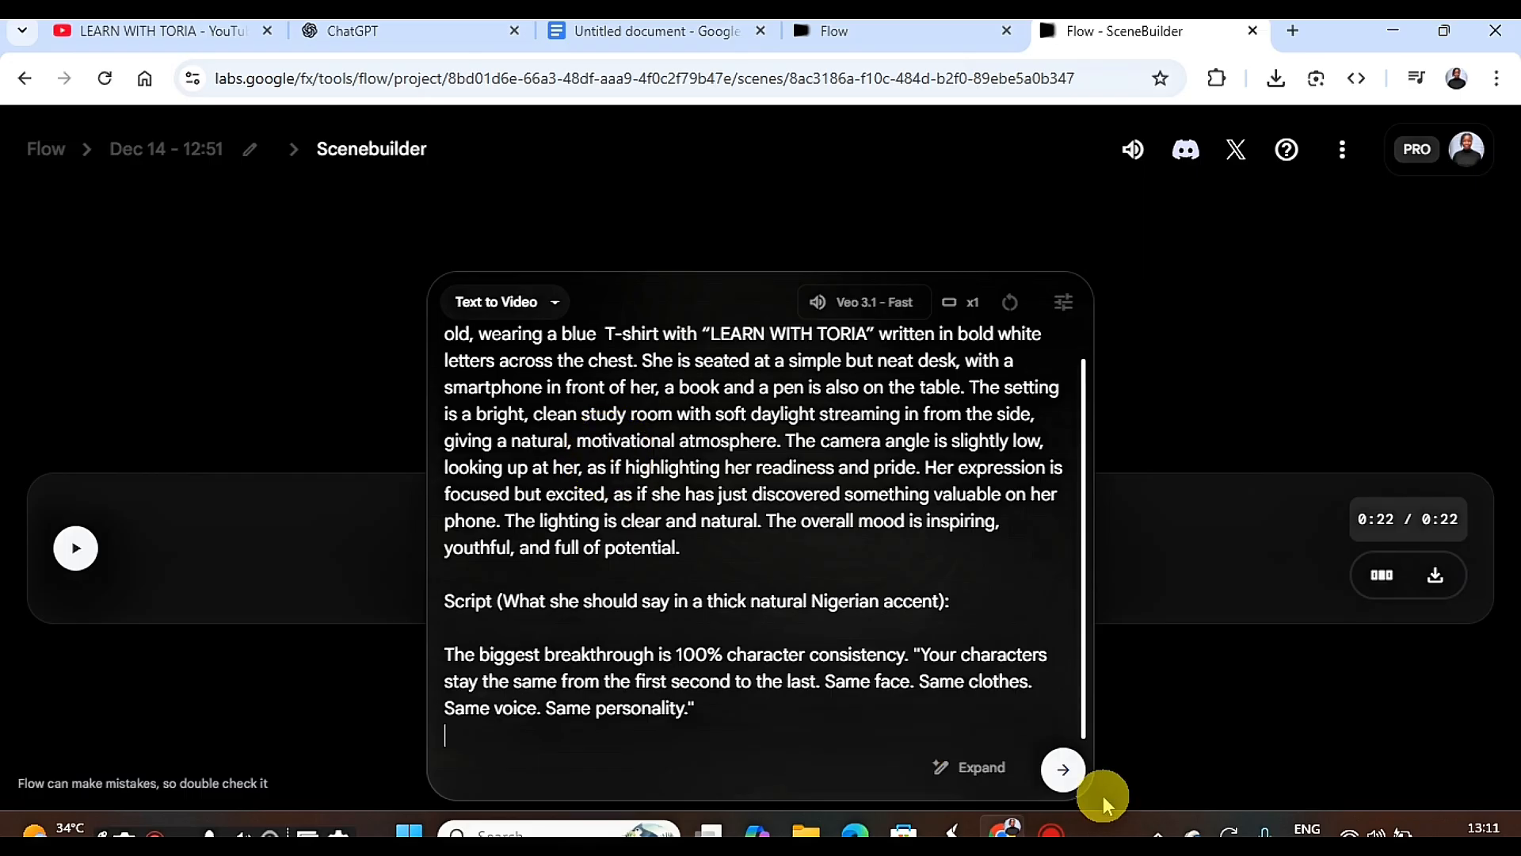
{"action": "left_click", "coordinate": [1064, 770]}
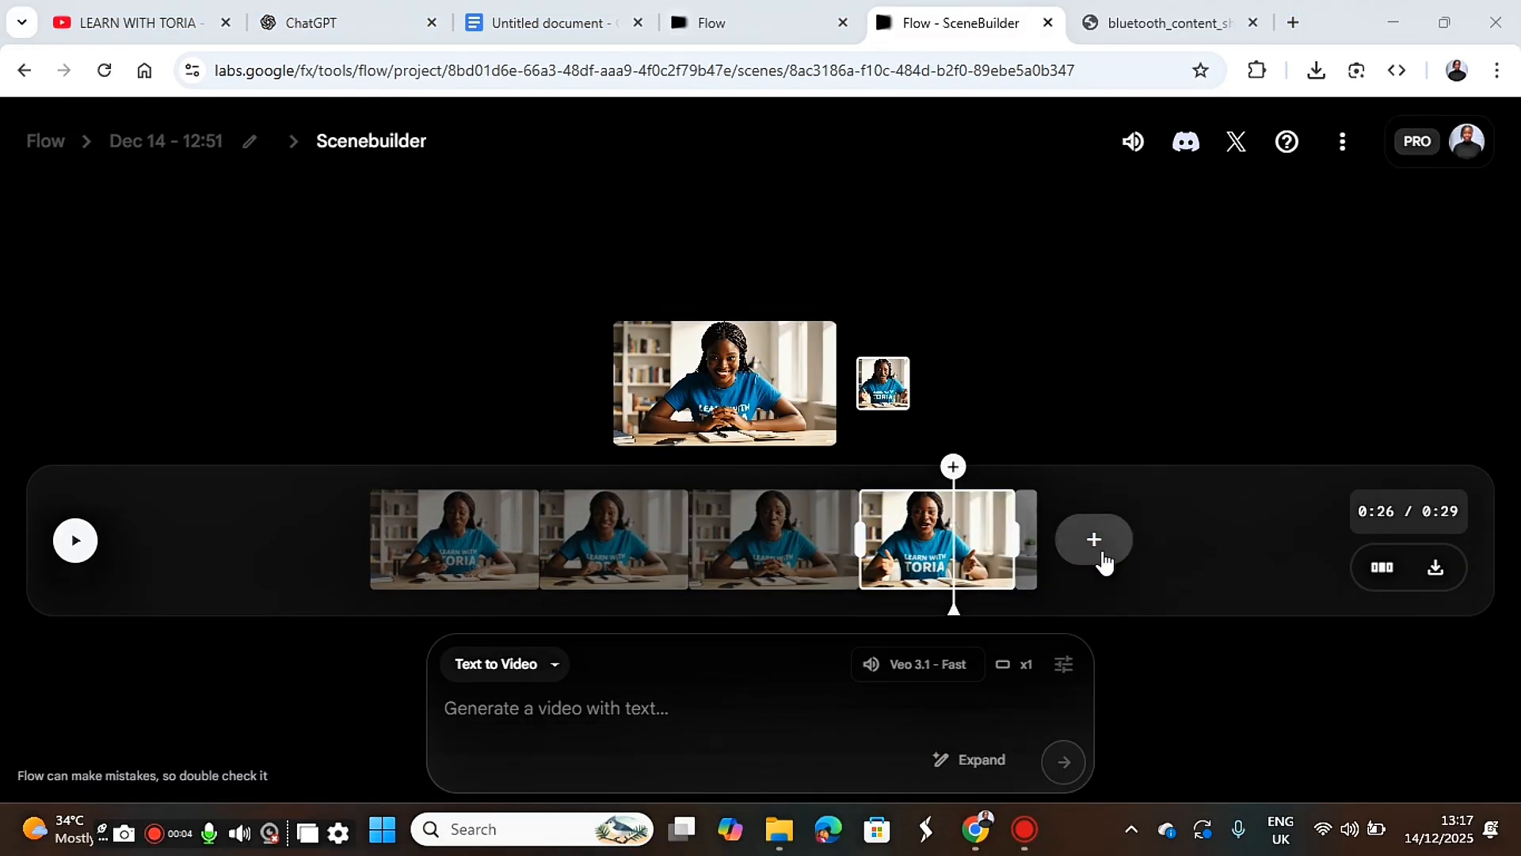
Start an Extend shot after the fourth clip, paste the next copied prompt, and generate it.
{"action": "left_click", "coordinate": [1097, 547]}
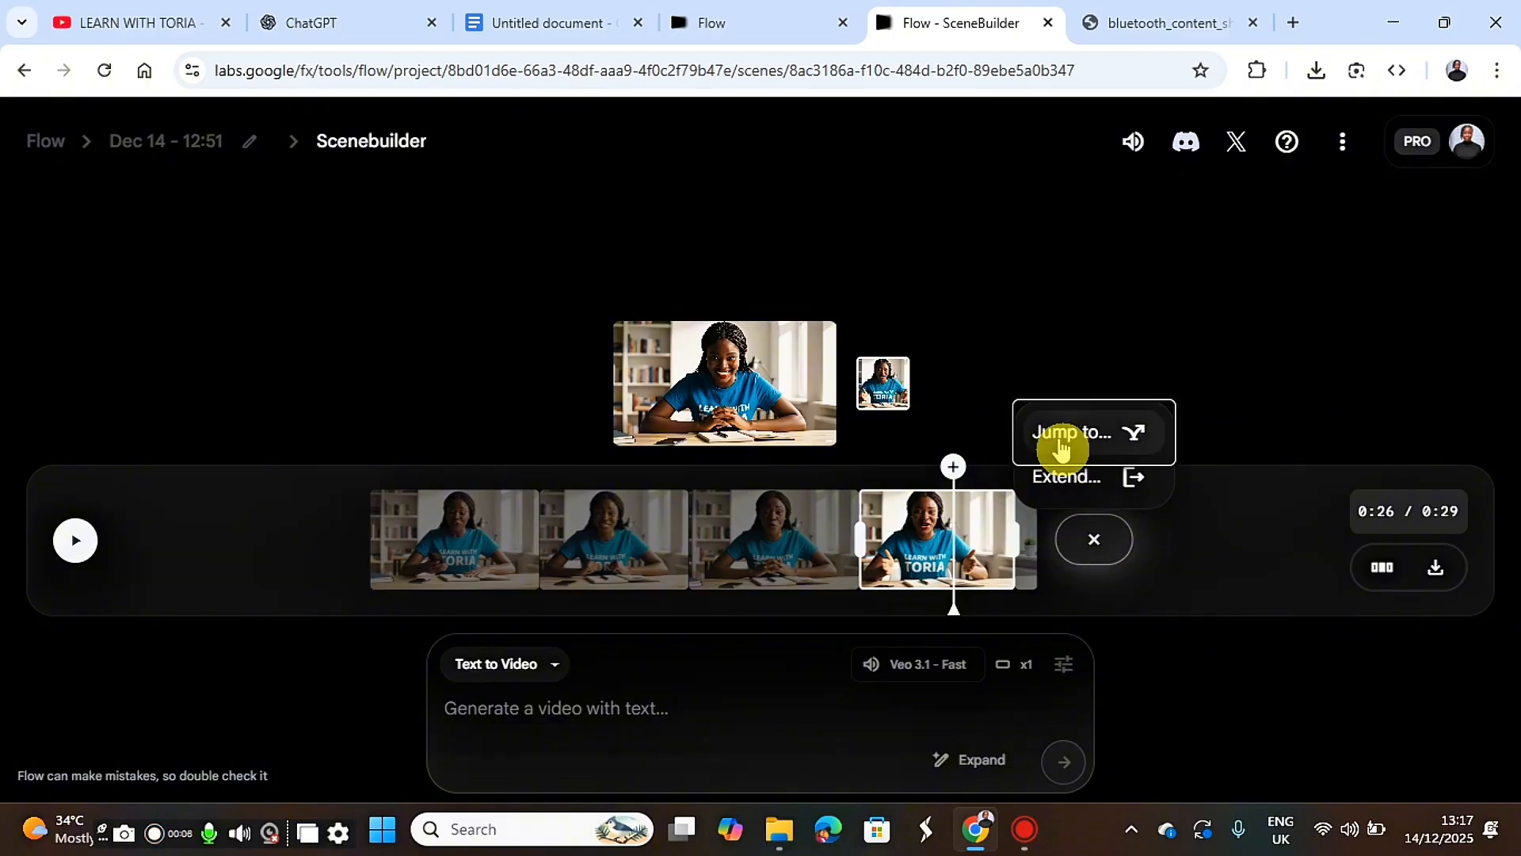
{"action": "left_click", "coordinate": [1066, 476]}
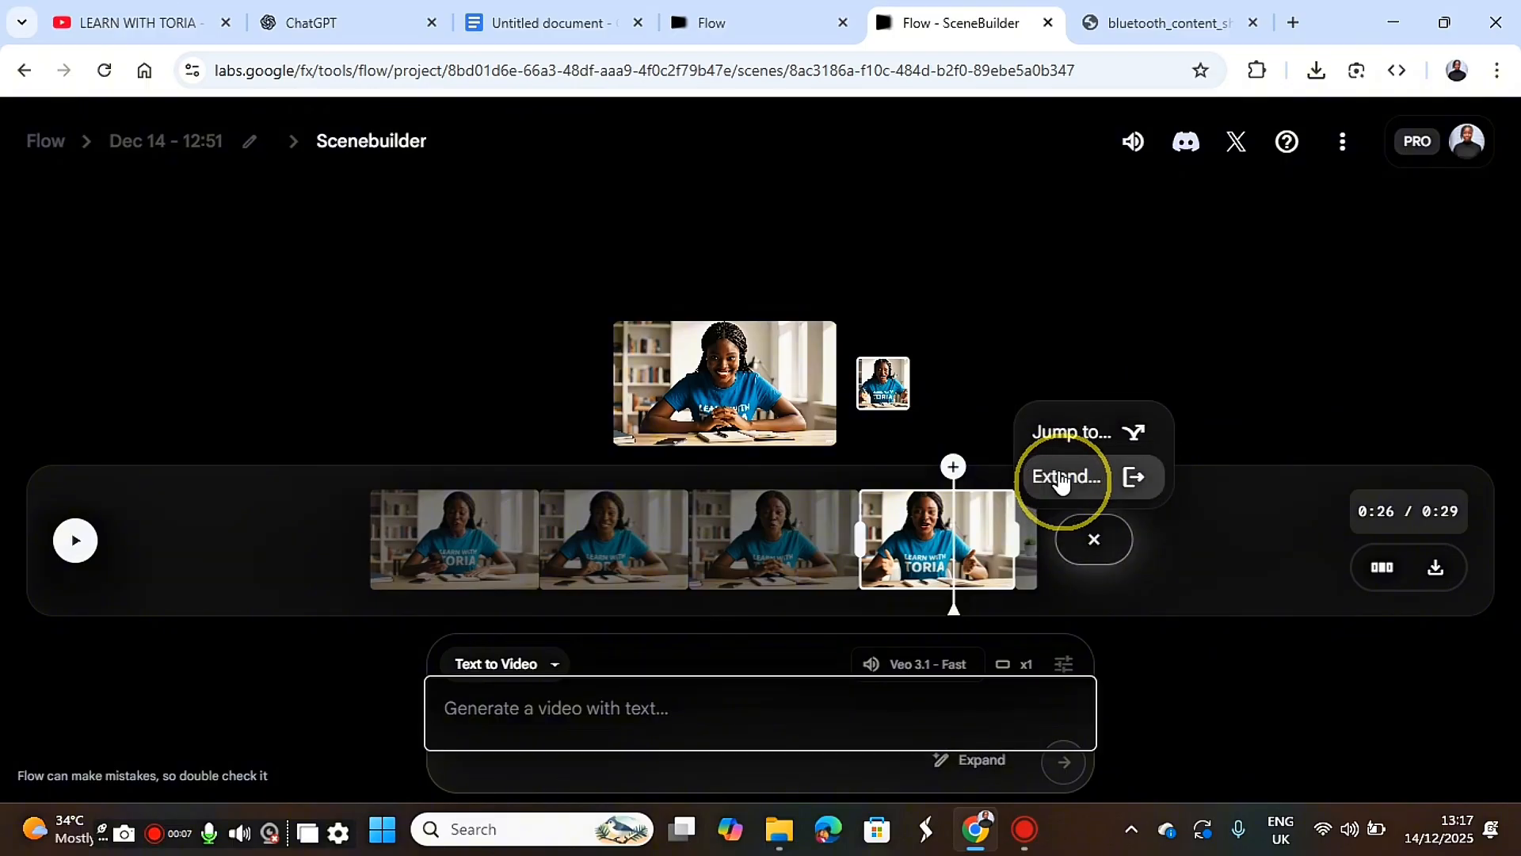
{"action": "right_click", "coordinate": [631, 703]}
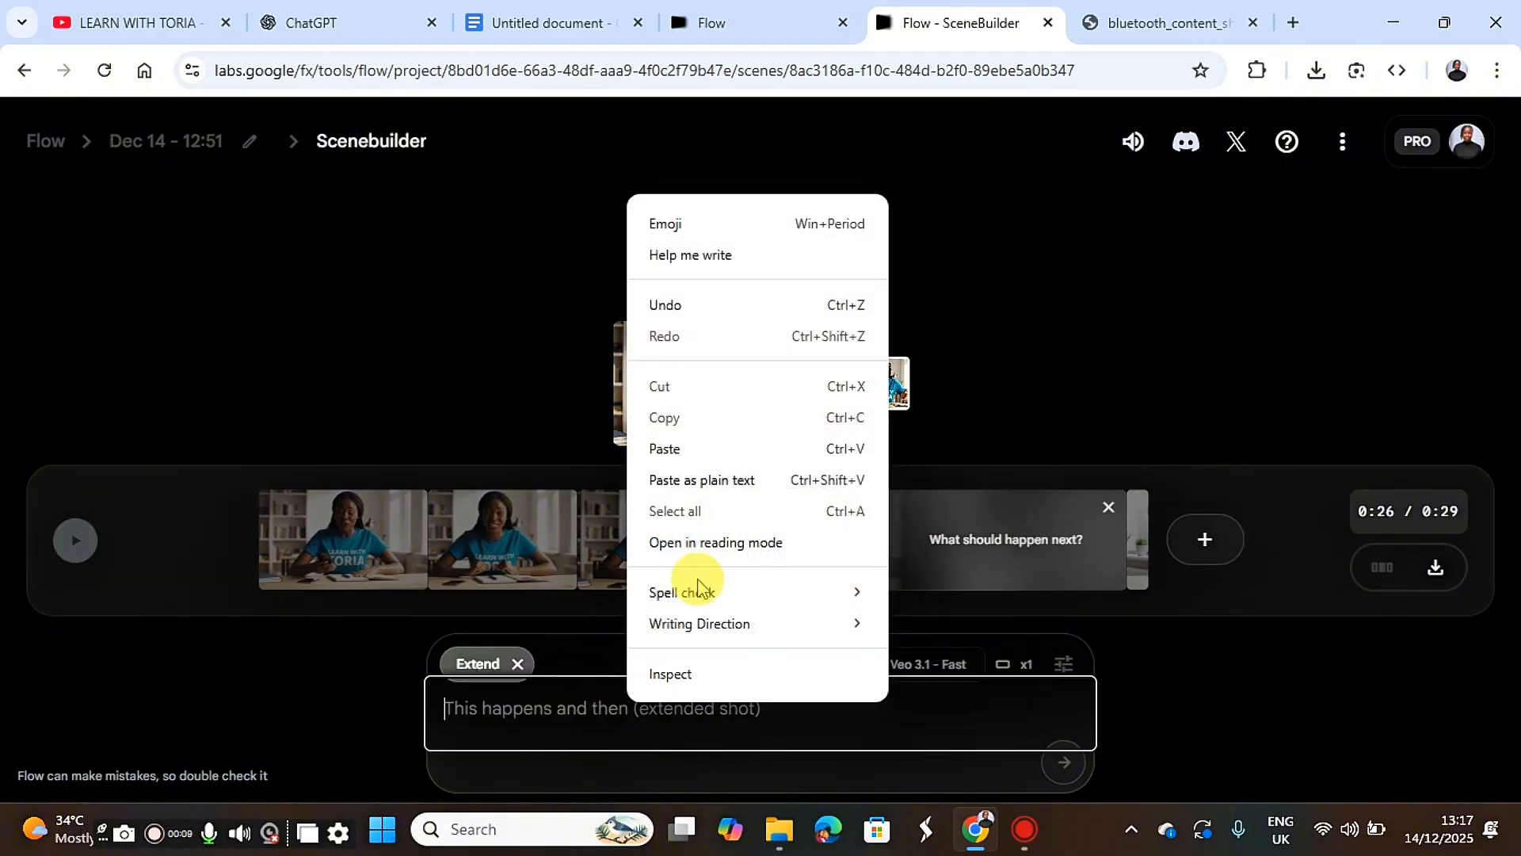
{"action": "left_click", "coordinate": [696, 449]}
{"action": "left_click", "coordinate": [1063, 764]}
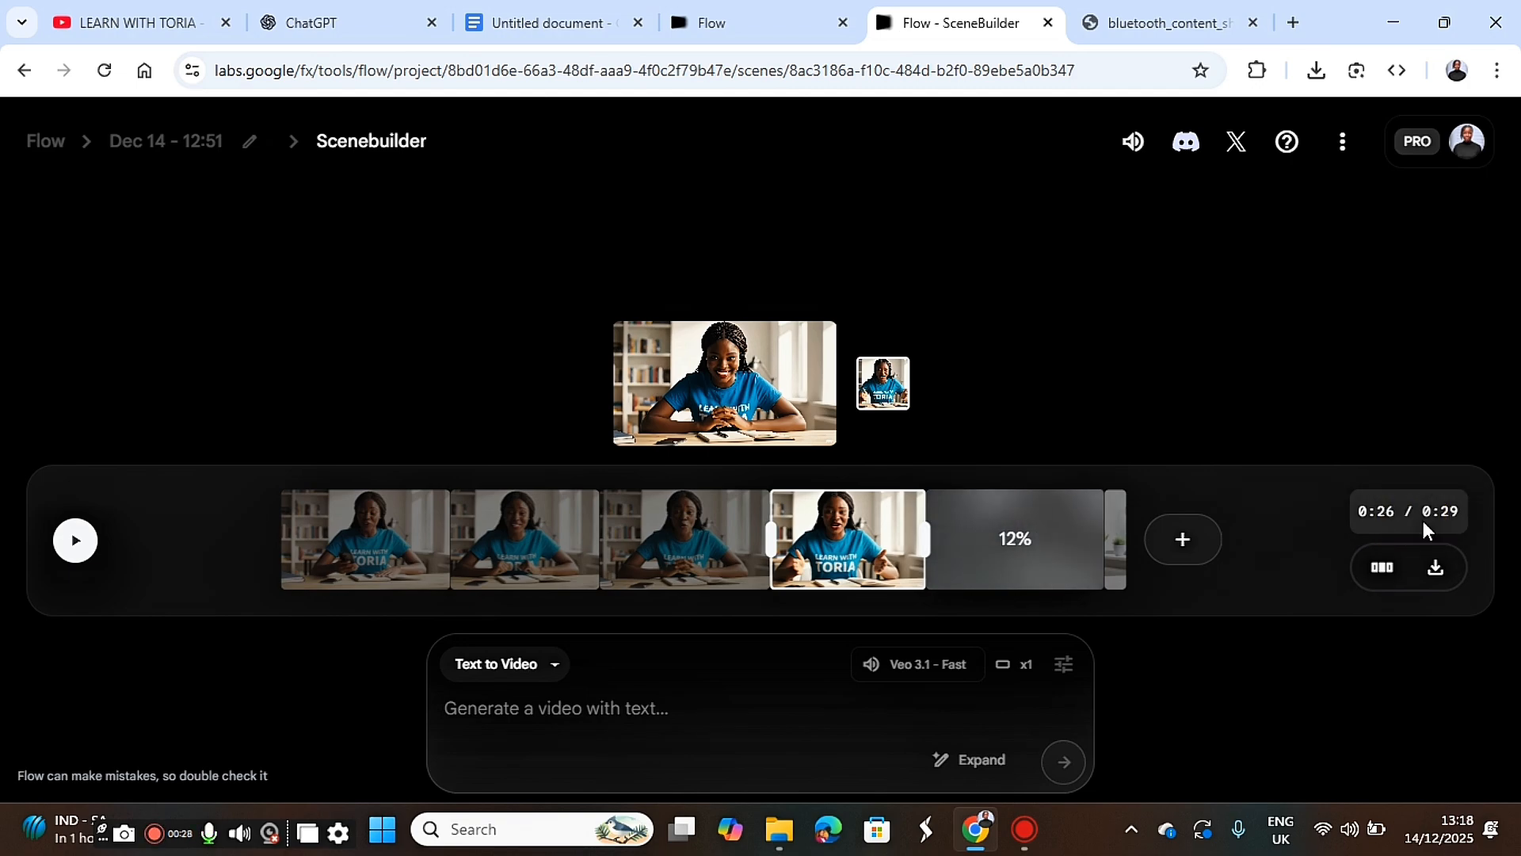
{"action": "left_click", "coordinate": [1423, 545]}
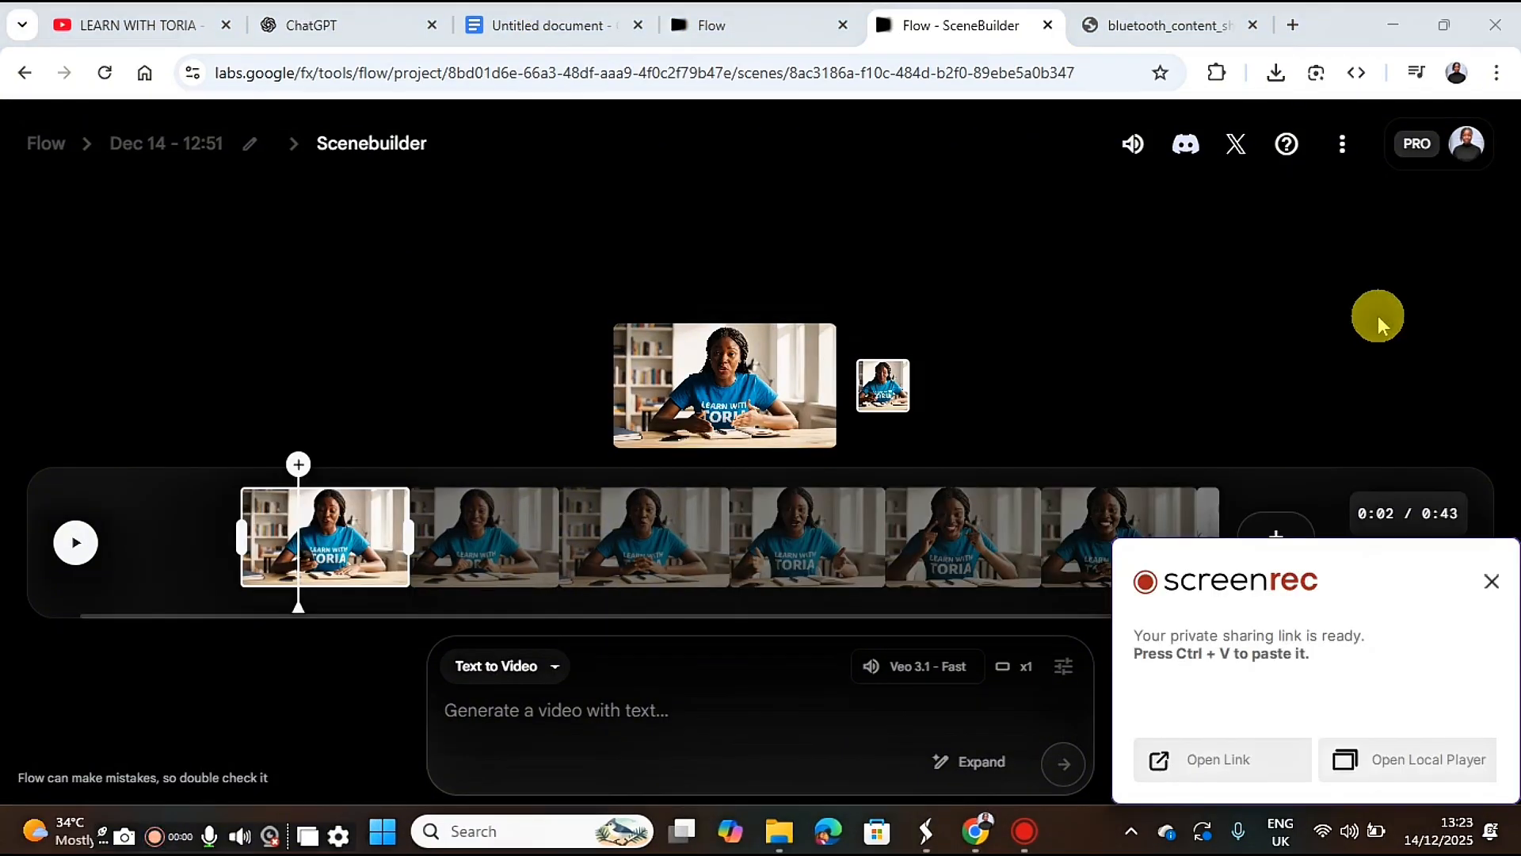
{"action": "left_click", "coordinate": [1489, 582]}
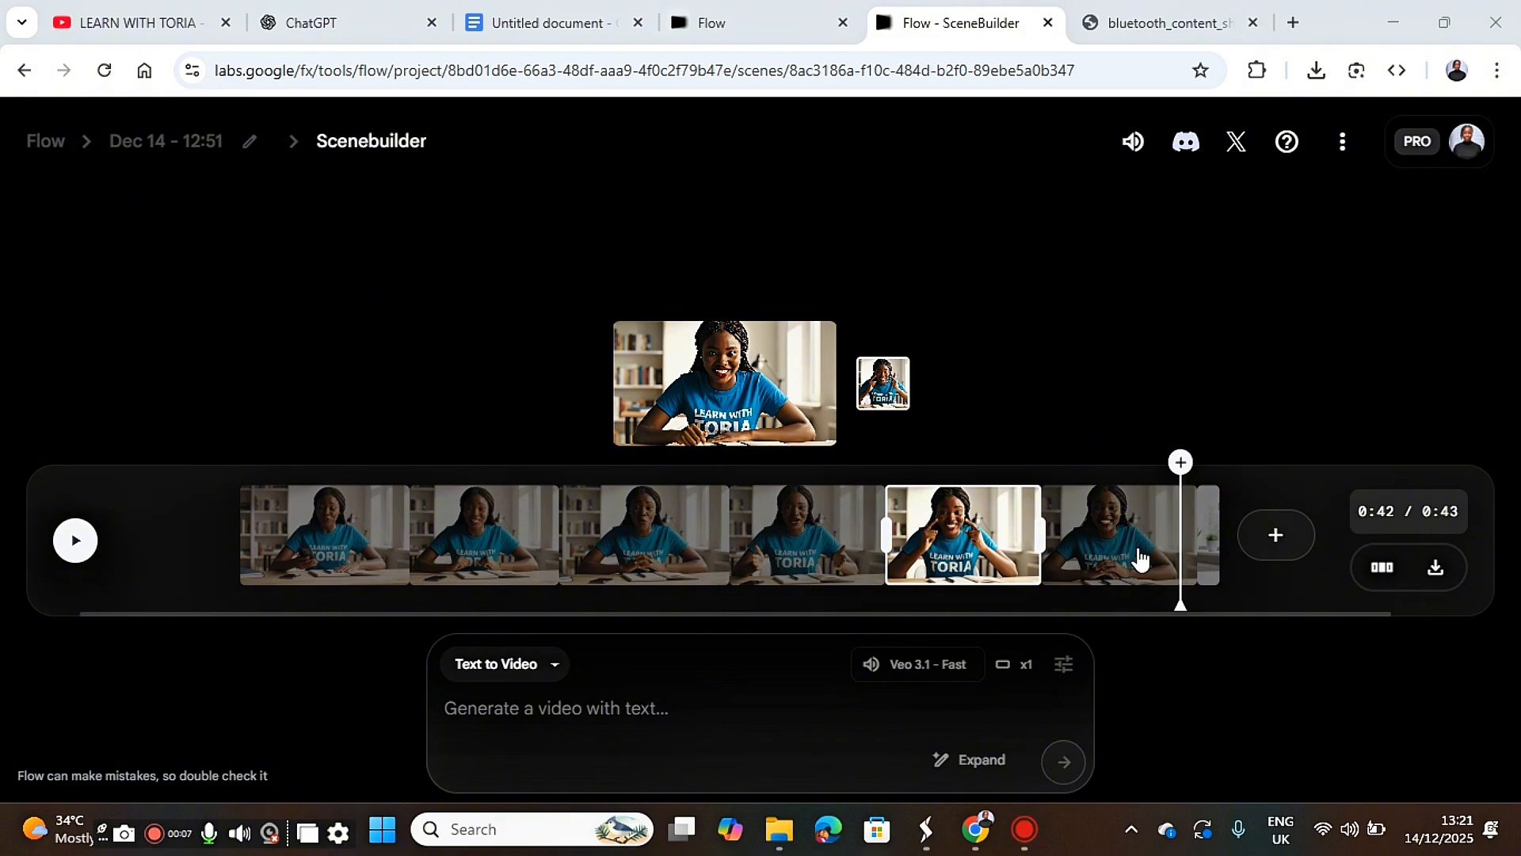
{"action": "left_click", "coordinate": [1442, 487]}
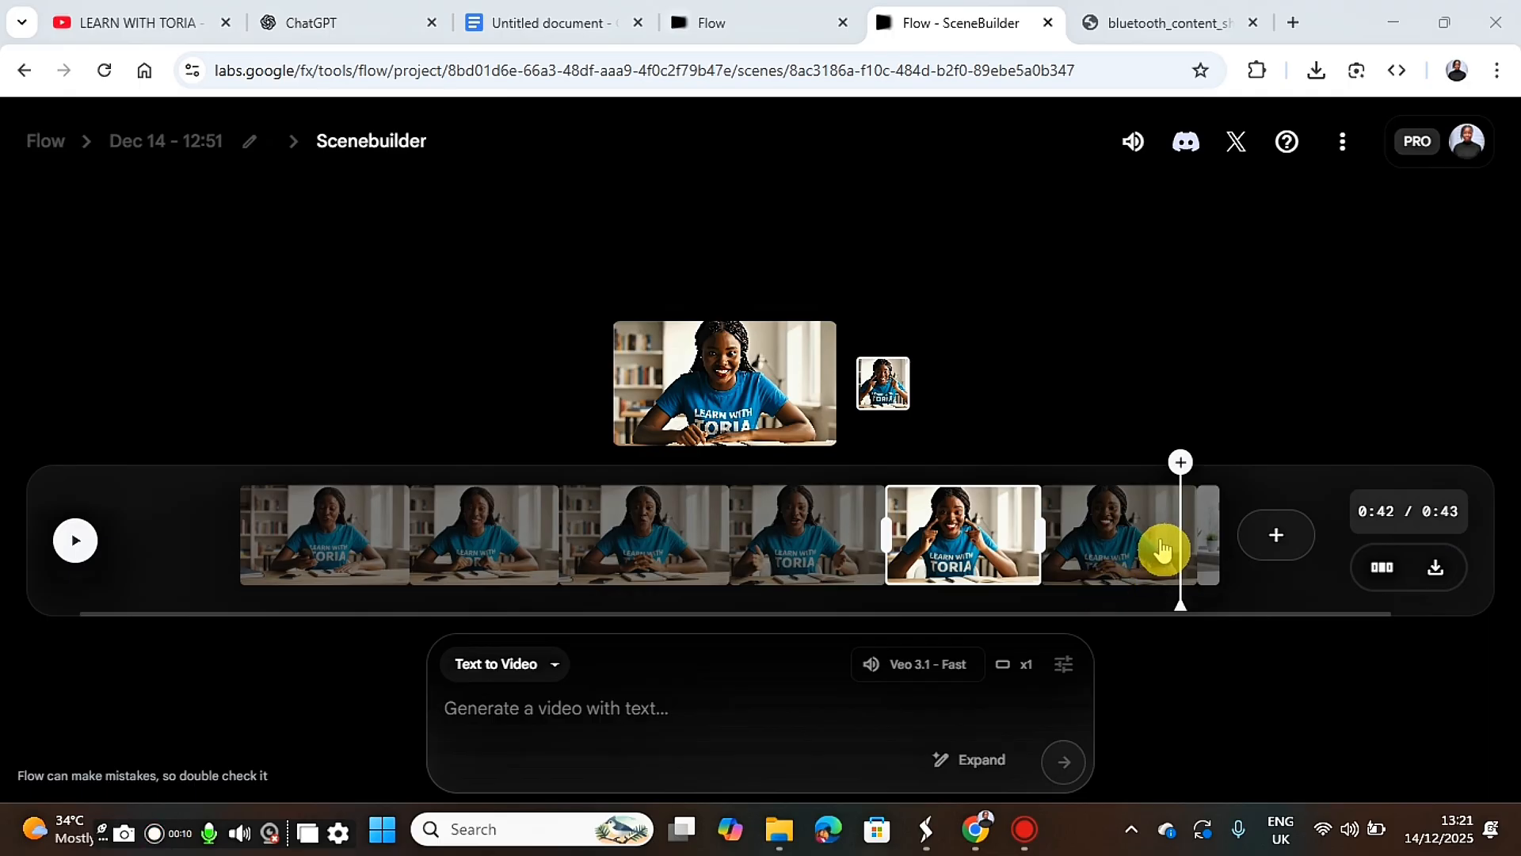
Return the playhead to the start of the timeline and play the full extended scene.
{"action": "left_click_drag", "start_coordinate": [1181, 527], "coordinate": [181, 544]}
{"action": "left_click", "coordinate": [76, 538]}
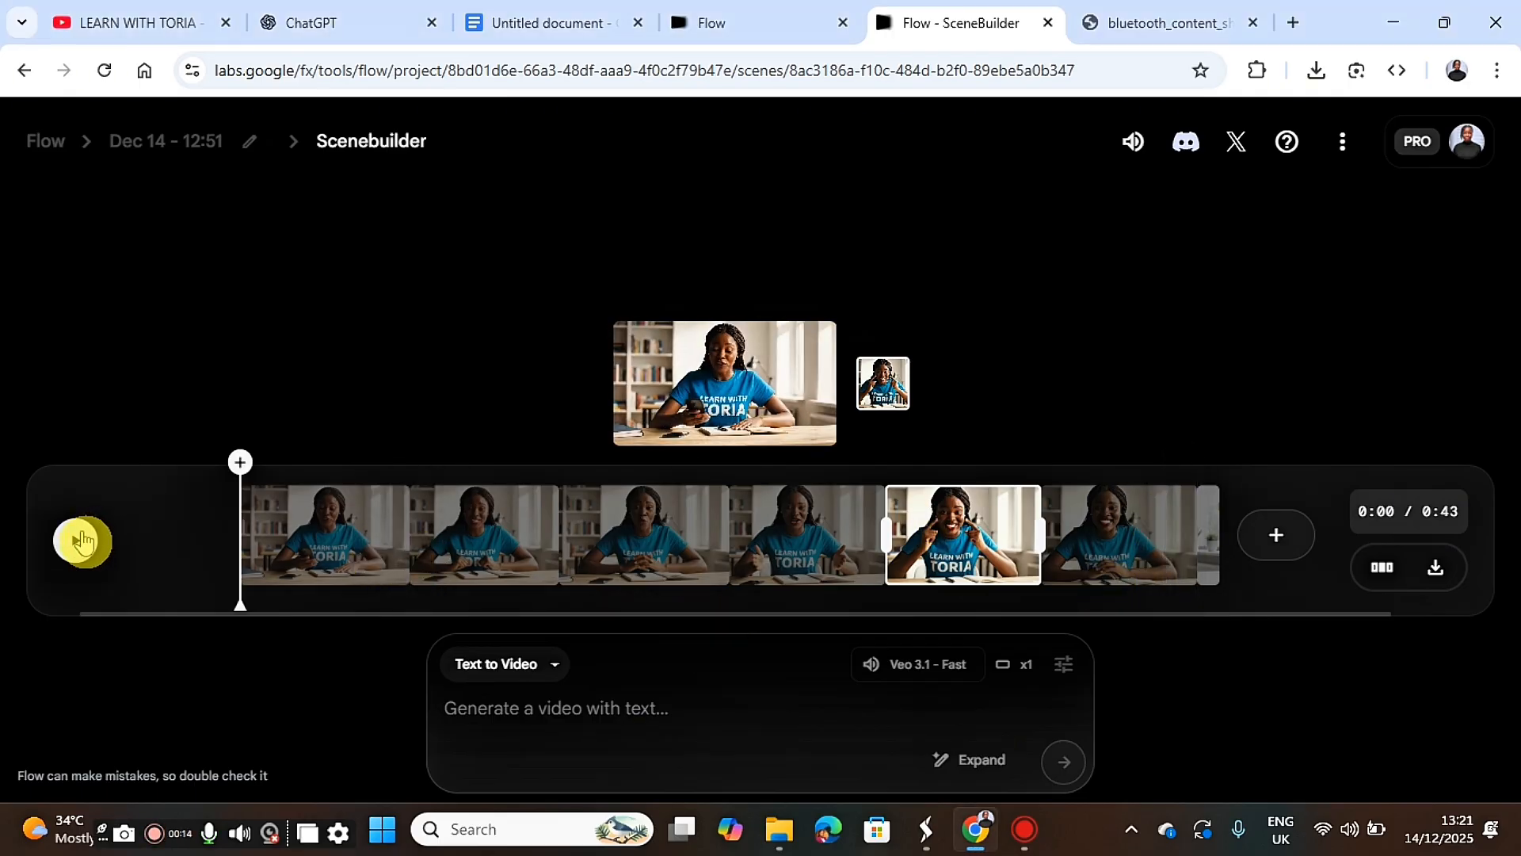